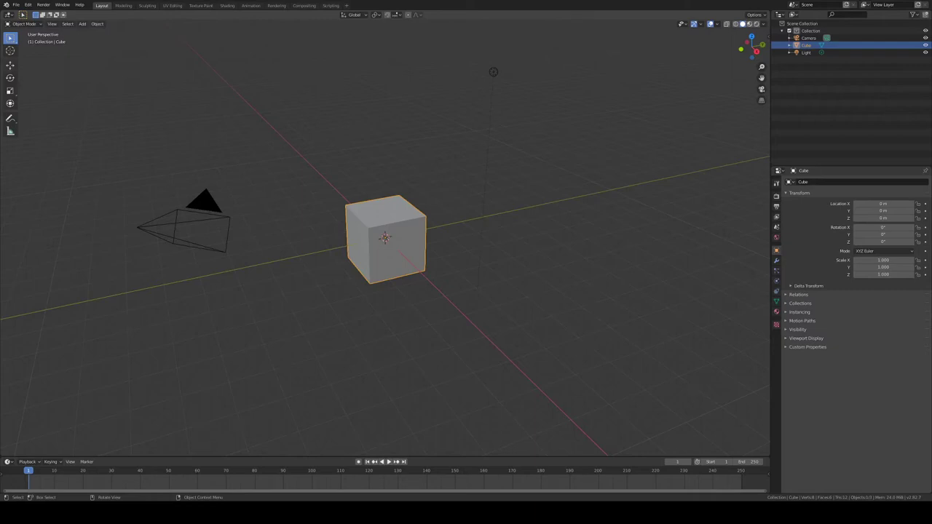
Step: Select the default Cube in the Outliner and delete it from the scene
click(446, 189)
click(406, 213)
click(443, 189)
click(407, 210)
click(433, 193)
click(406, 213)
right_click(792, 48)
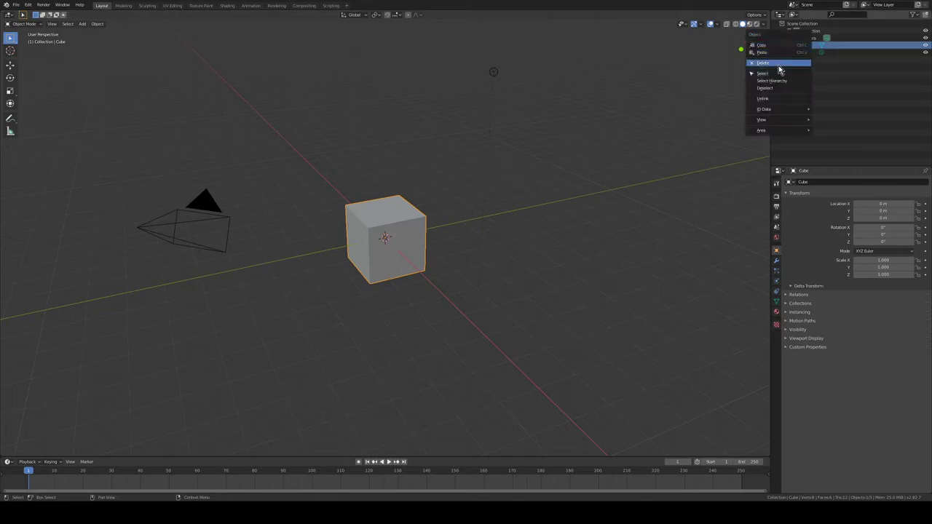
click(779, 64)
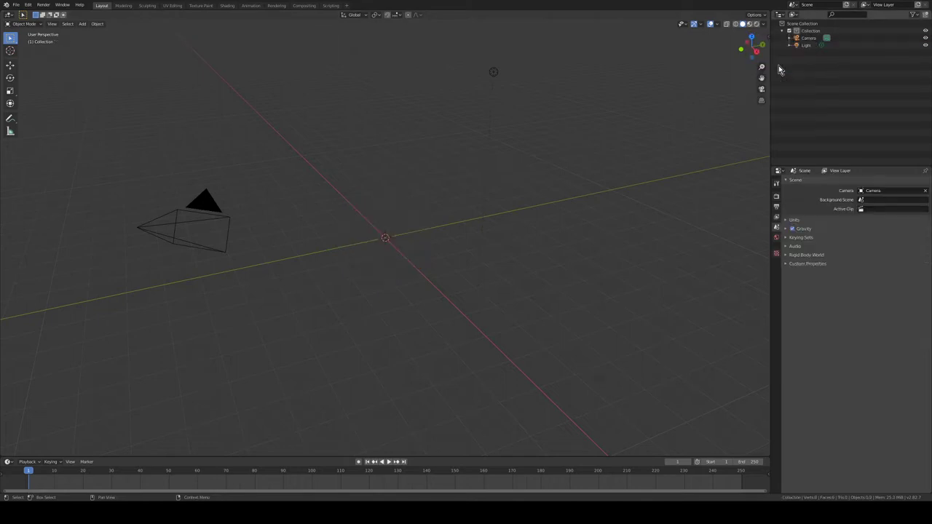
Step: Add a text object at the scene origin and orbit the view to face it
click(83, 25)
click(113, 63)
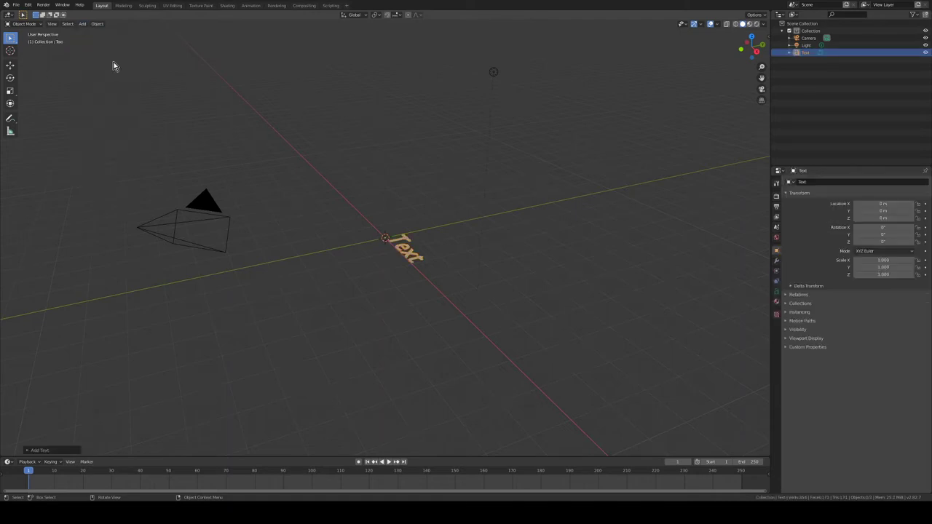
mouse_move(467, 230)
middle_down()
mouse_move(462, 240)
mouse_move(510, 276)
mouse_move(505, 287)
mouse_move(448, 222)
mouse_move(488, 245)
mouse_move(505, 281)
mouse_move(463, 251)
mouse_move(483, 241)
mouse_move(510, 262)
mouse_move(496, 260)
middle_up()
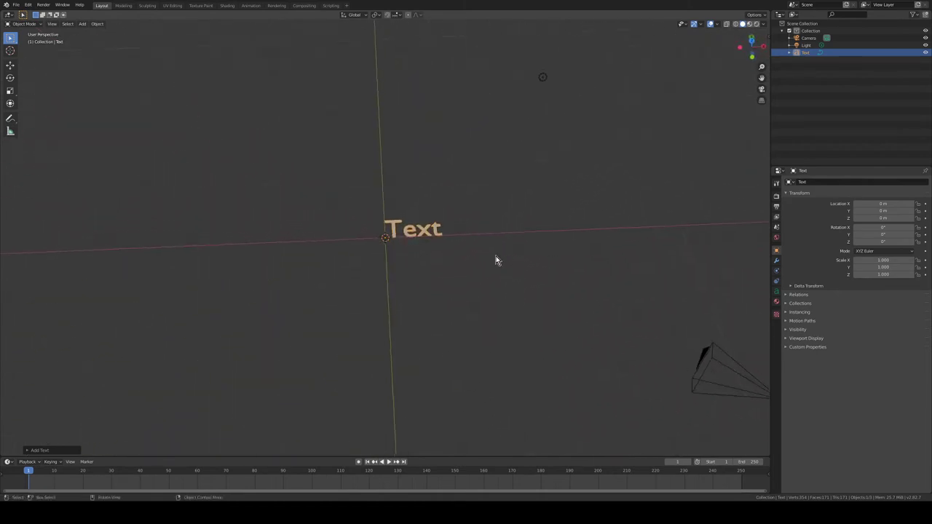
Step: In Edit Mode, replace the default text with '3D Text'
click(22, 24)
click(27, 39)
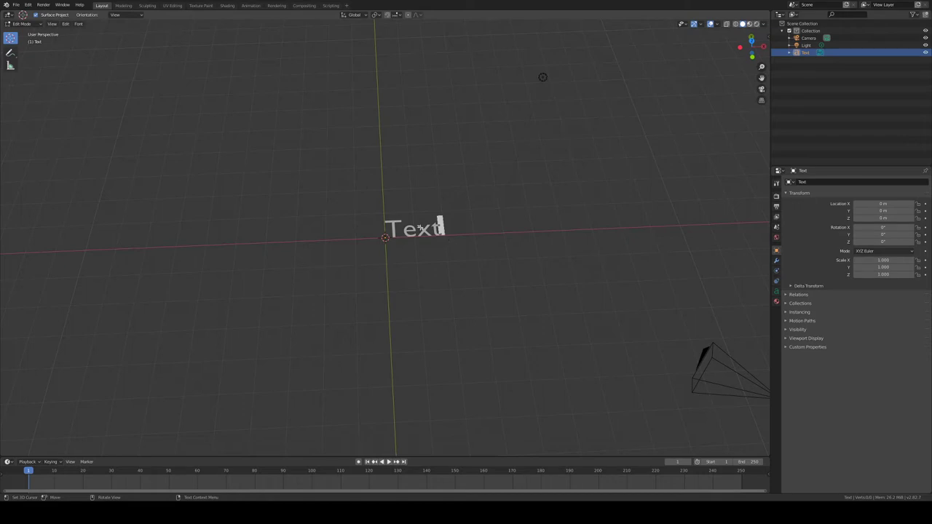
key(BackSpace)
key(BackSpace)
key(BackSpace)
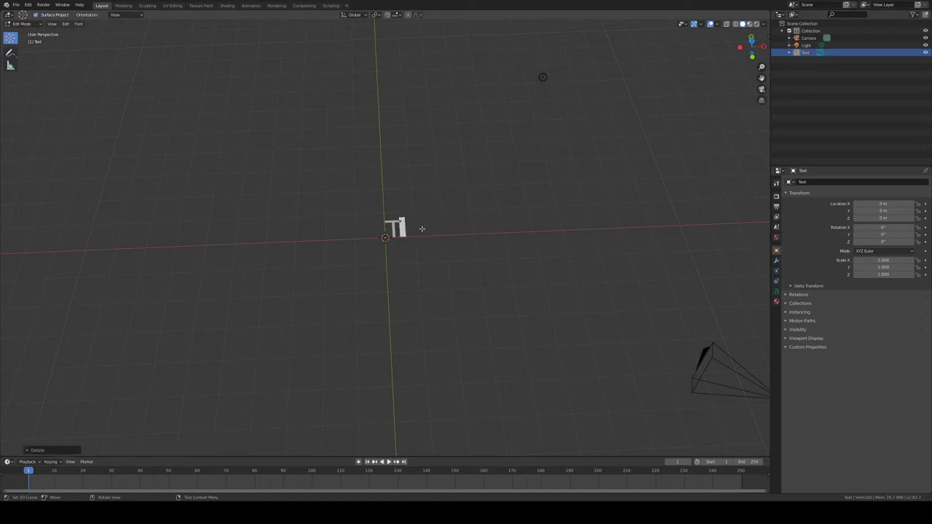
key(BackSpace)
text(ADAT)
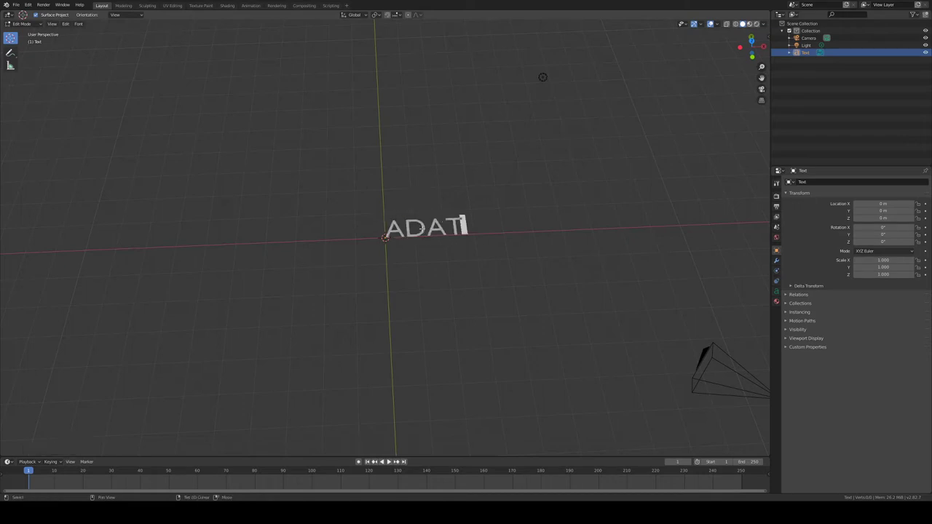
key(BackSpace)
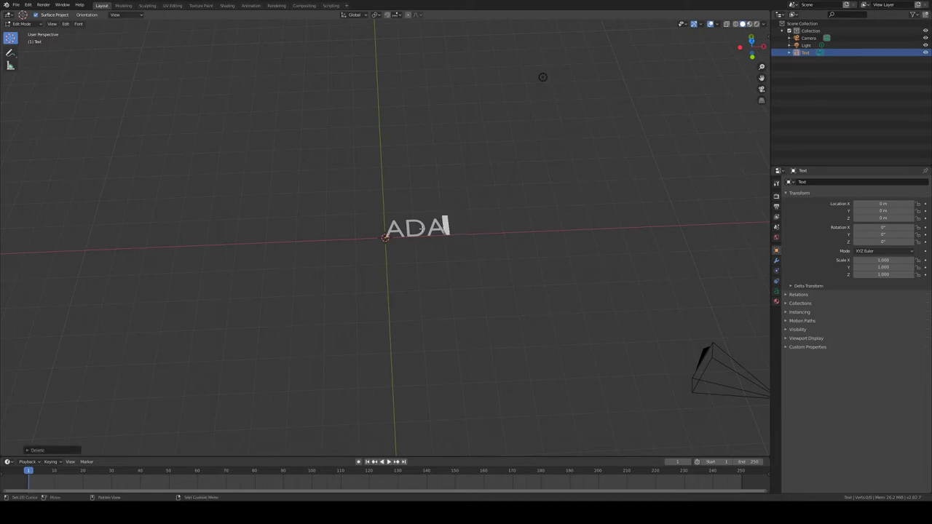
key(BackSpace)
key(BackSpace)
key(BackSpace)
key(shift)
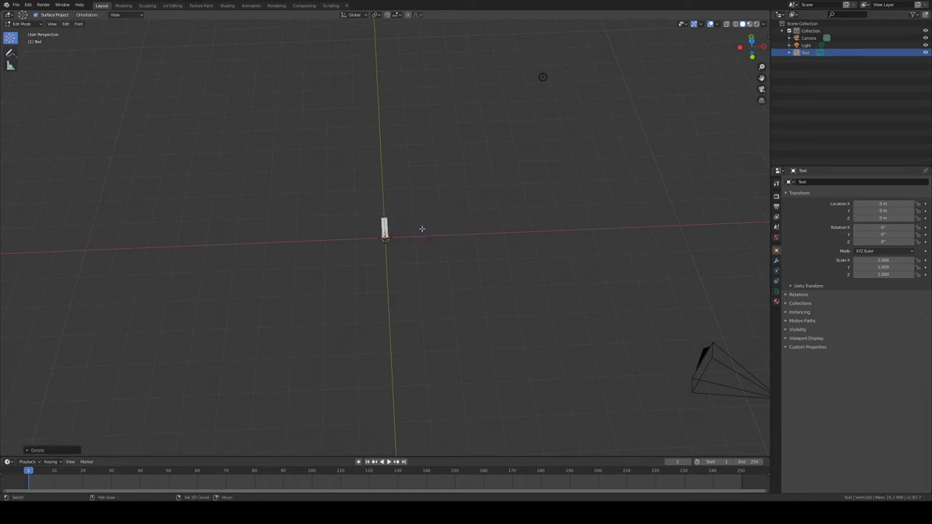
text(3d)
key(BackSpace)
text(D)
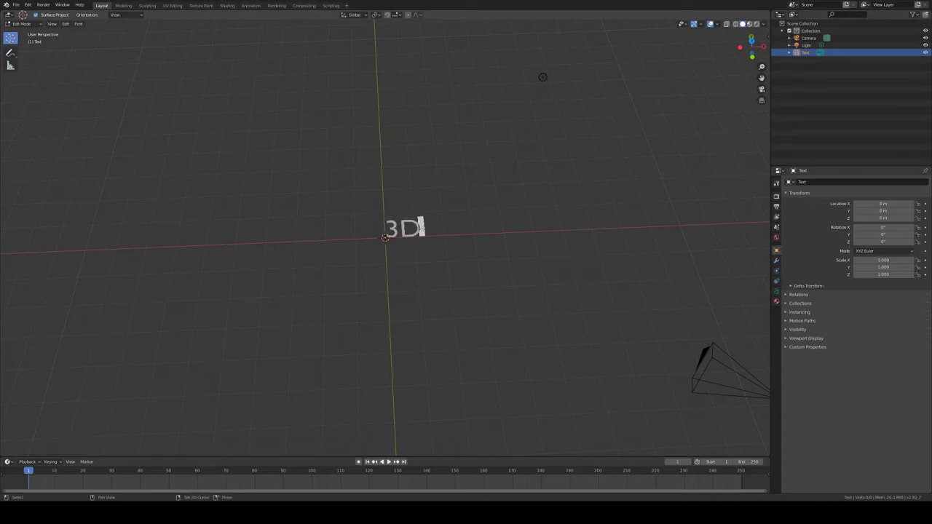
text( Text)
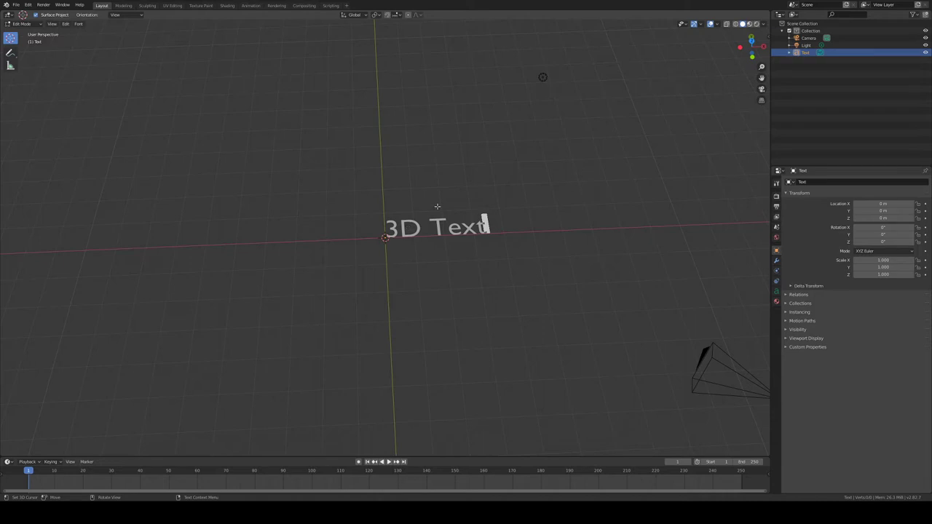
Step: Return to Object Mode and convert the text object to a mesh
click(22, 23)
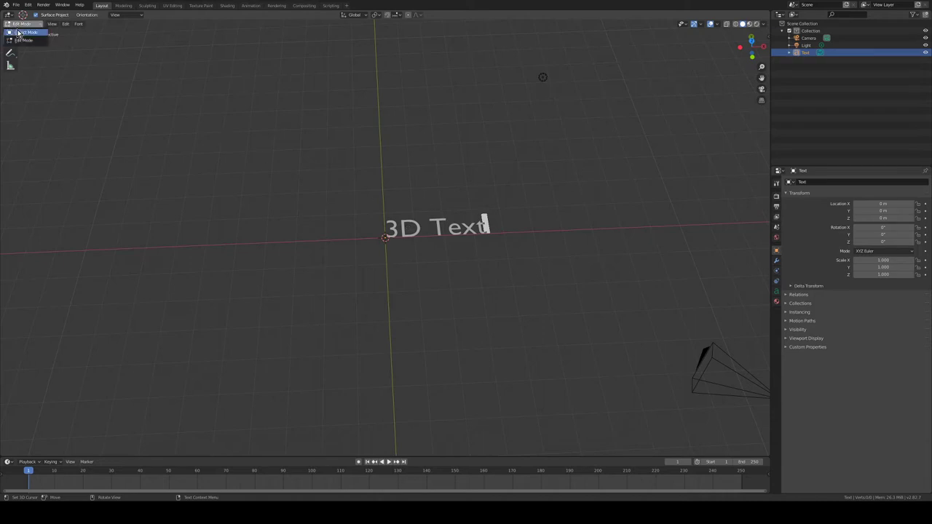
click(26, 33)
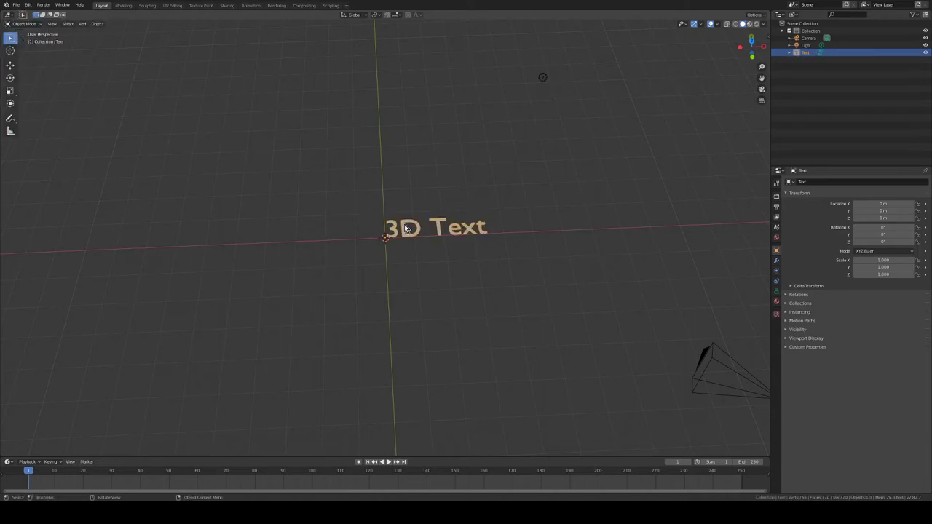
click(97, 24)
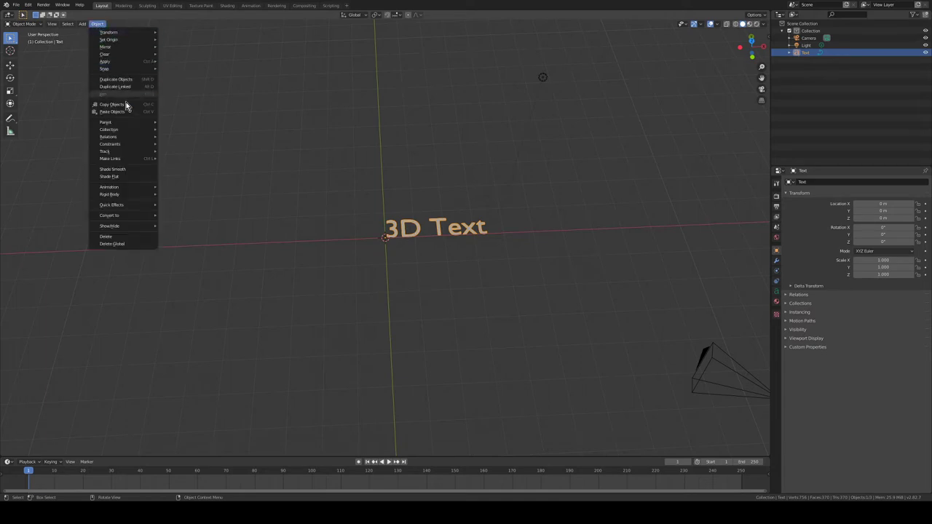
mouse_move(109, 215)
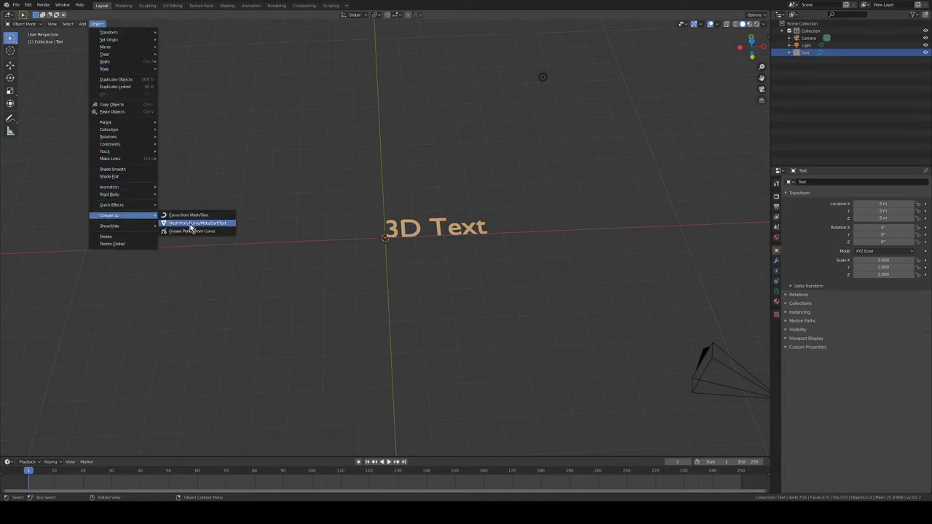
click(190, 225)
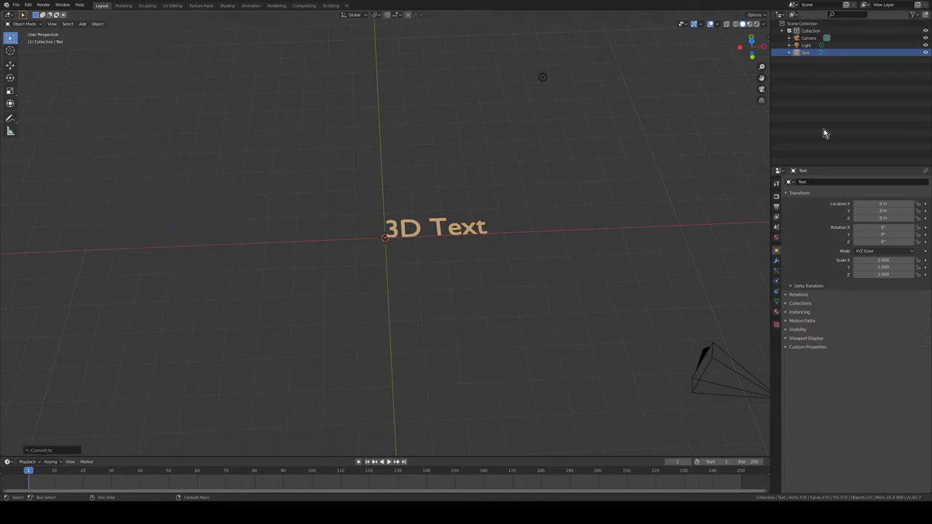
Step: Enter Edit Mode on the text mesh and zoom in to look across the letters
click(804, 60)
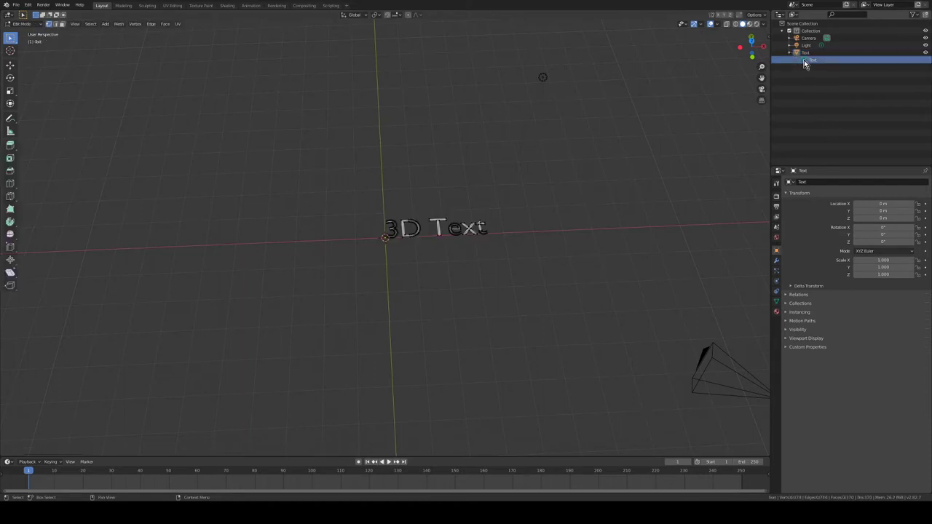
middle_drag(578, 251, 566, 258)
scroll(566, 258, up, 2)
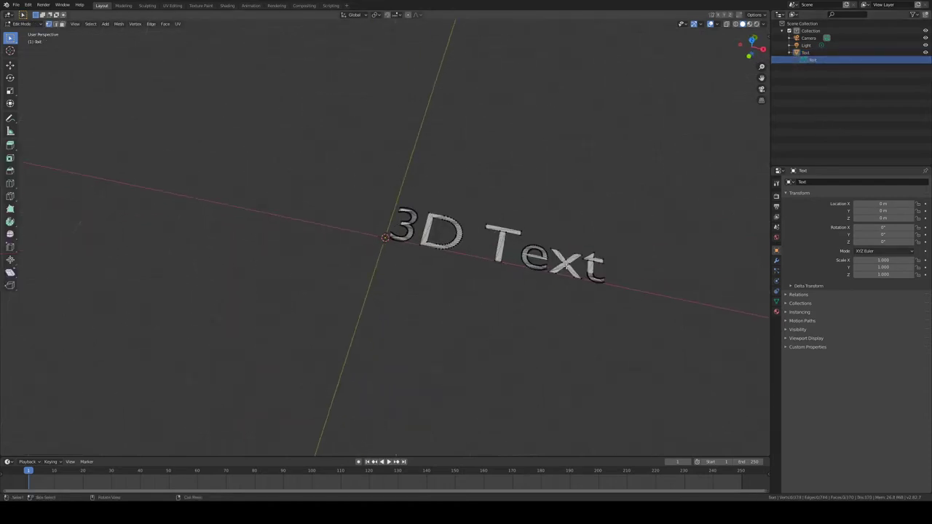
scroll(583, 276, up, 2)
middle_drag(602, 297, 582, 302)
scroll(582, 301, up, 3)
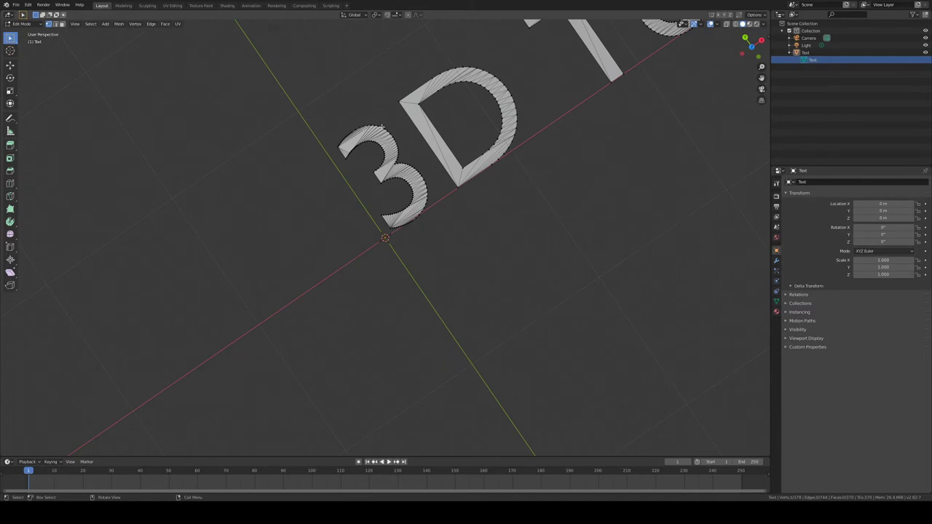
mouse_move(654, 205)
middle_down()
mouse_move(616, 183)
mouse_move(530, 170)
mouse_move(530, 190)
middle_up()
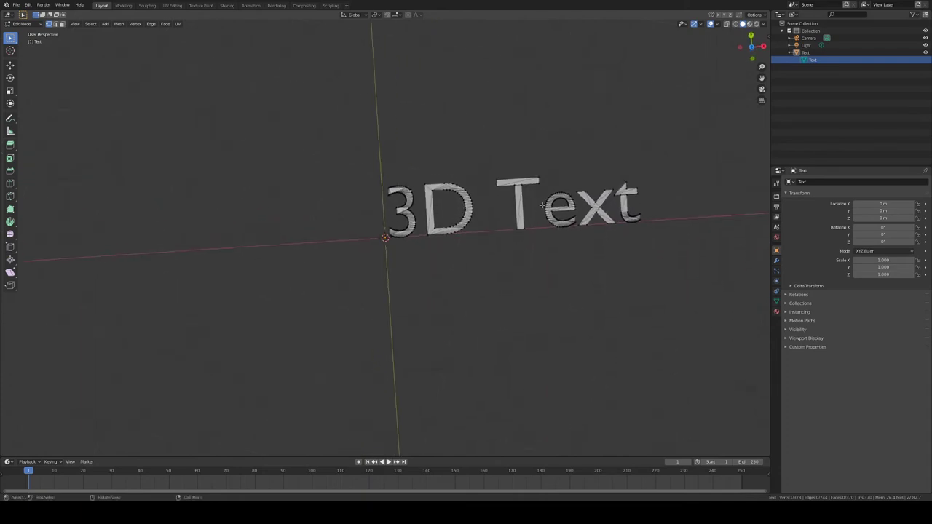
Step: Select all of the text mesh geometry
click(91, 24)
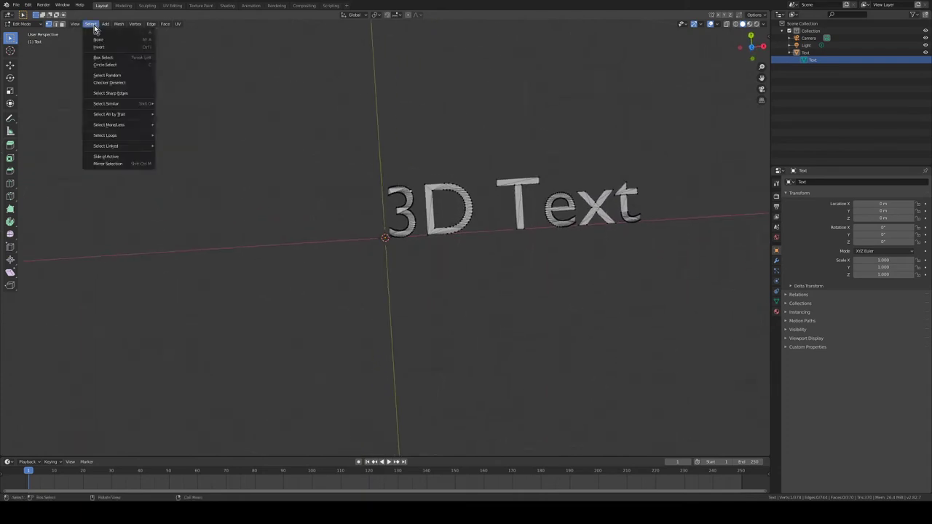
key(Escape)
click(91, 26)
click(90, 32)
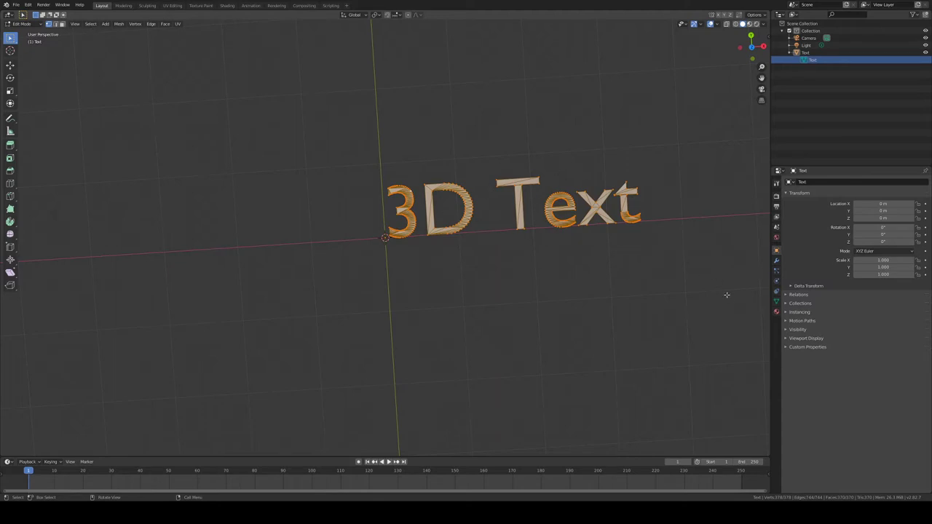
middle_drag(726, 295, 659, 295)
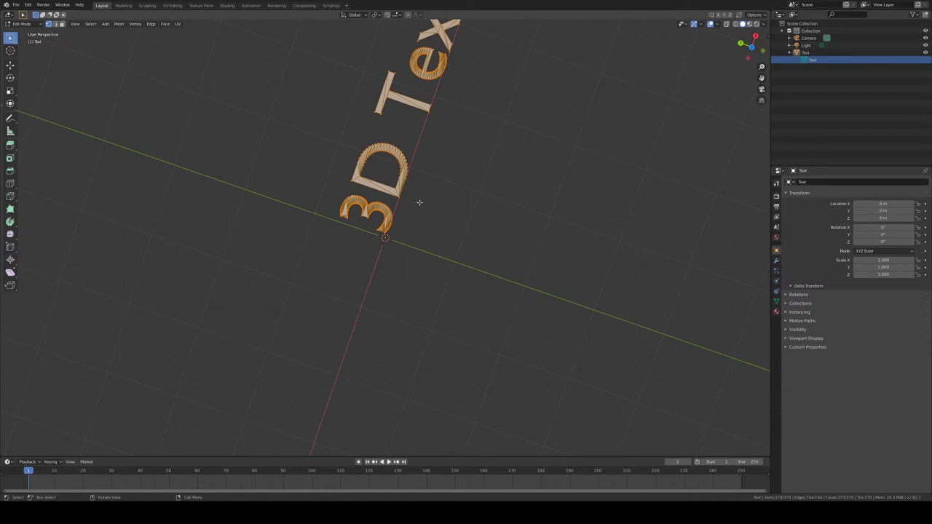
Step: Frame the selected letters, snap to Top view, then tilt back into perspective
key(grave)
click(322, 143)
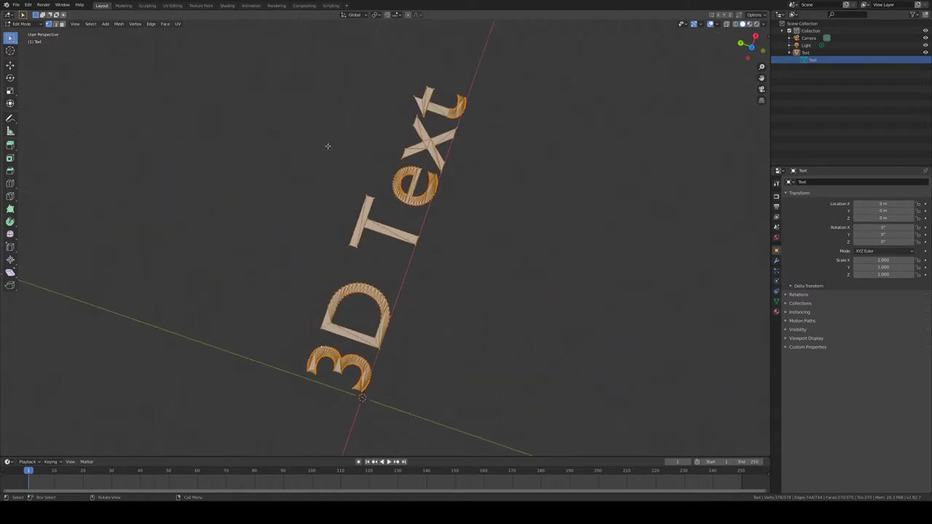
mouse_move(327, 143)
middle_down()
mouse_move(400, 94)
mouse_move(462, 87)
mouse_move(447, 152)
mouse_move(453, 276)
mouse_move(378, 224)
mouse_move(340, 210)
middle_up()
middle_drag(387, 181, 403, 172)
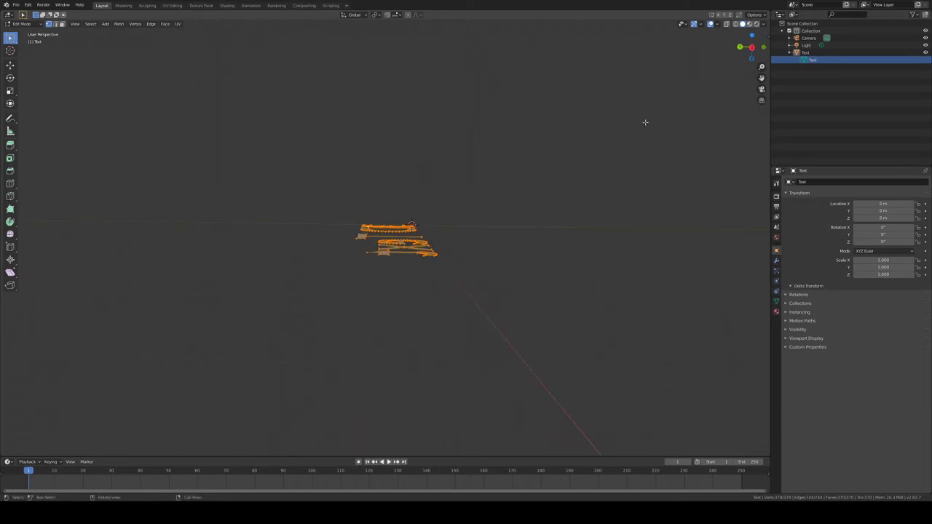
click(750, 48)
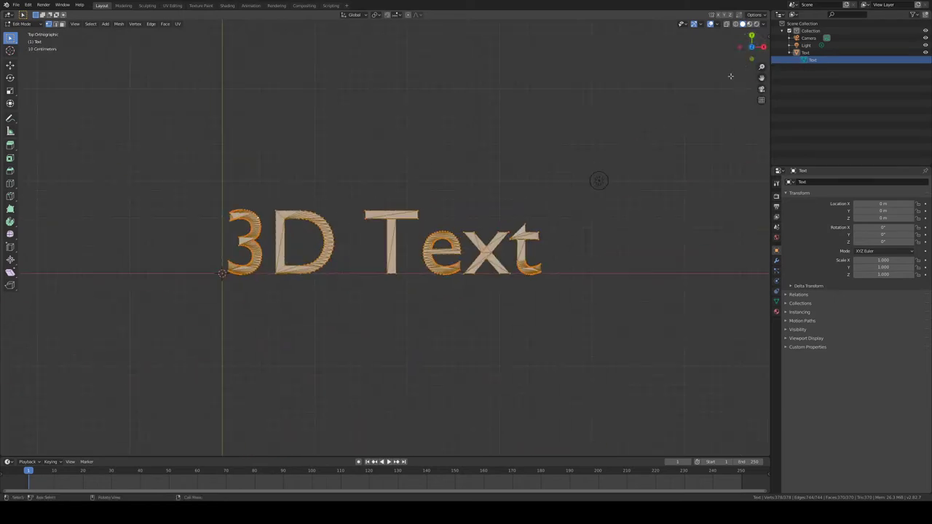
mouse_move(599, 181)
middle_down()
mouse_move(614, 214)
mouse_move(565, 167)
mouse_move(553, 142)
middle_up()
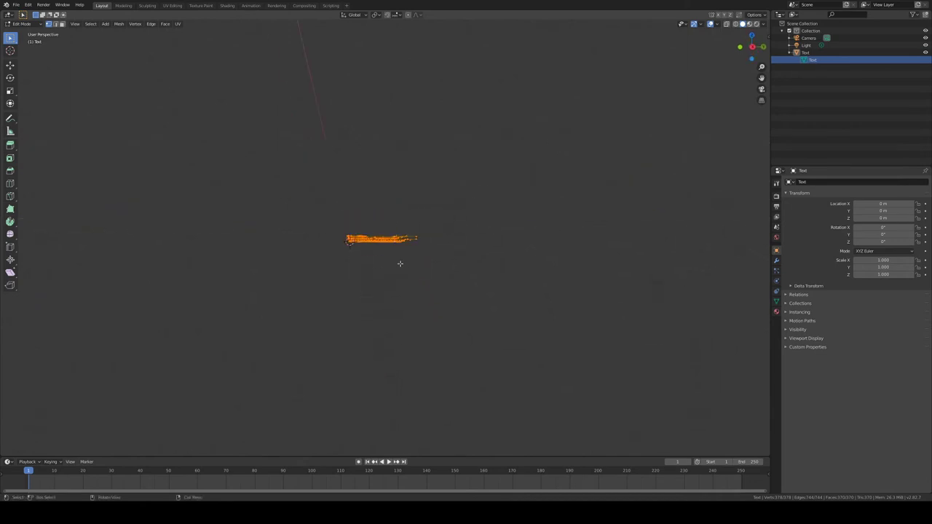
Step: Extrude the text mesh, then pick Extrude Faces Along Normals
key(e)
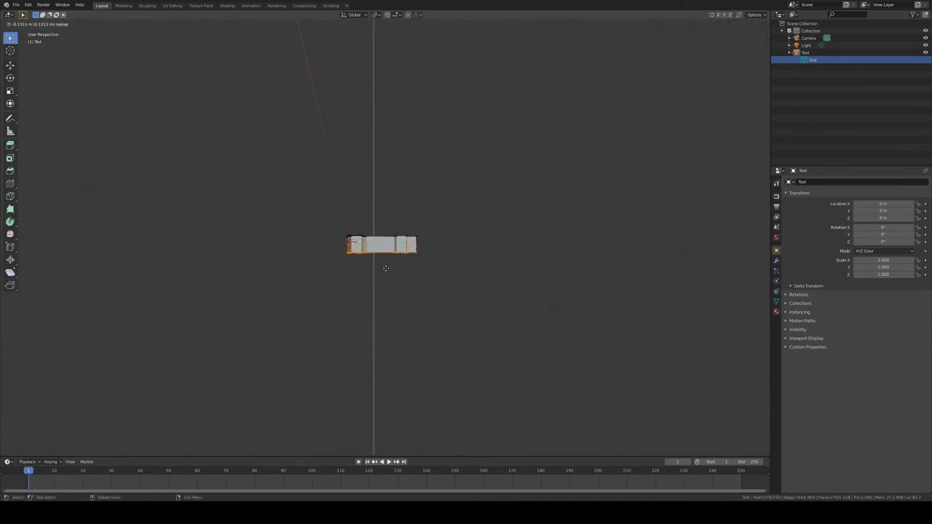
click(386, 266)
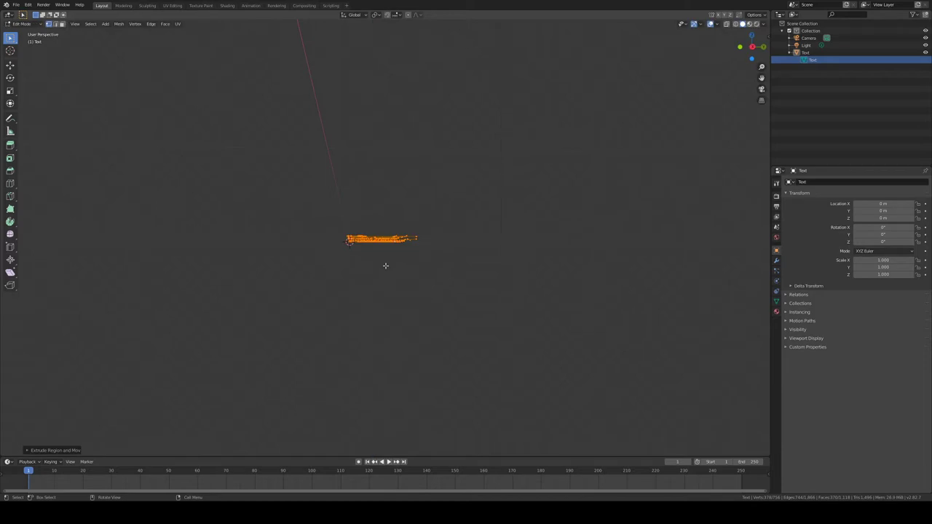
click(146, 27)
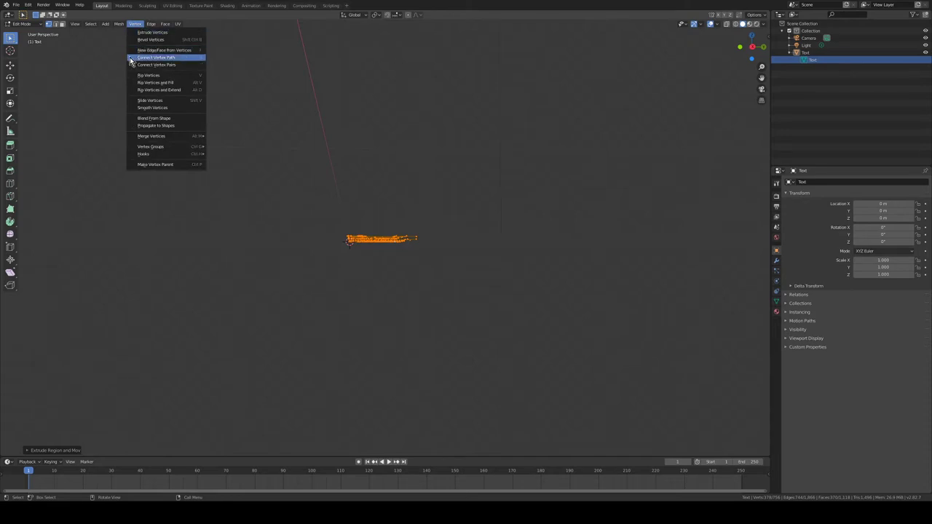
click(135, 24)
click(166, 27)
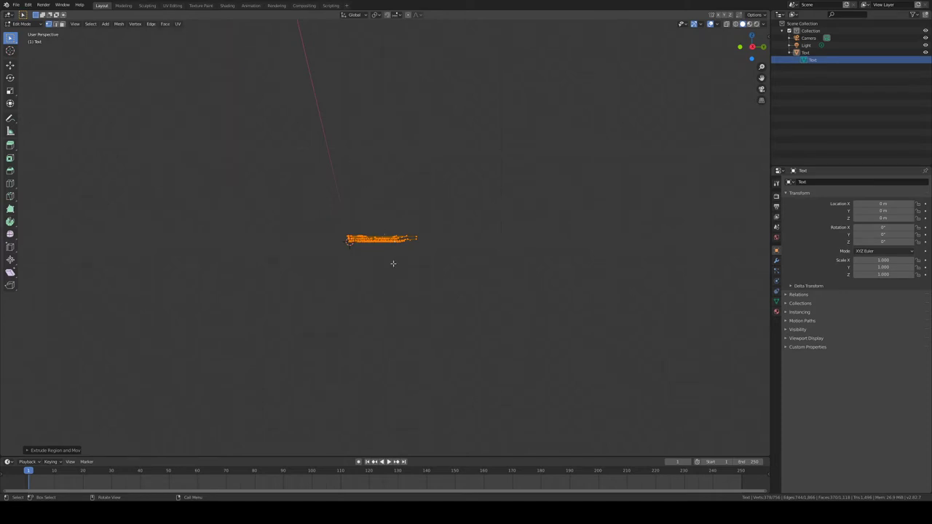
Step: Push the letter faces out to give them depth, then return to Object Mode
key(e)
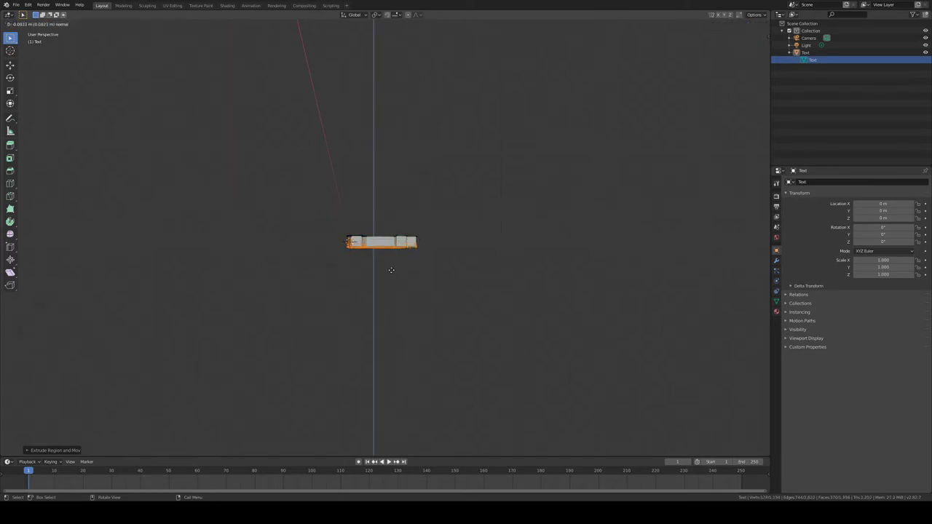
click(391, 274)
mouse_move(391, 272)
middle_down()
mouse_move(484, 315)
mouse_move(491, 328)
mouse_move(486, 318)
middle_up()
scroll(485, 315, up, 3)
key(Tab)
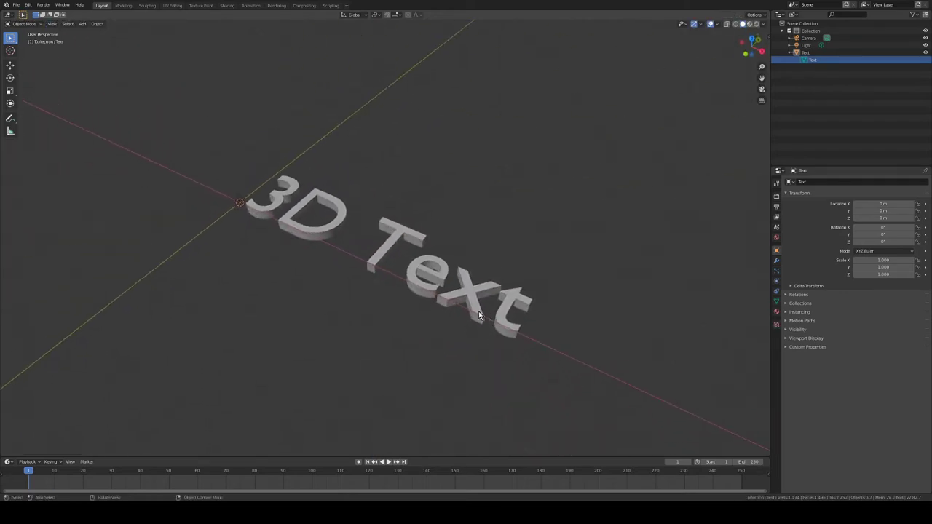
Step: Confirm Object Mode and select all objects: the 3D Text, camera and light
click(27, 24)
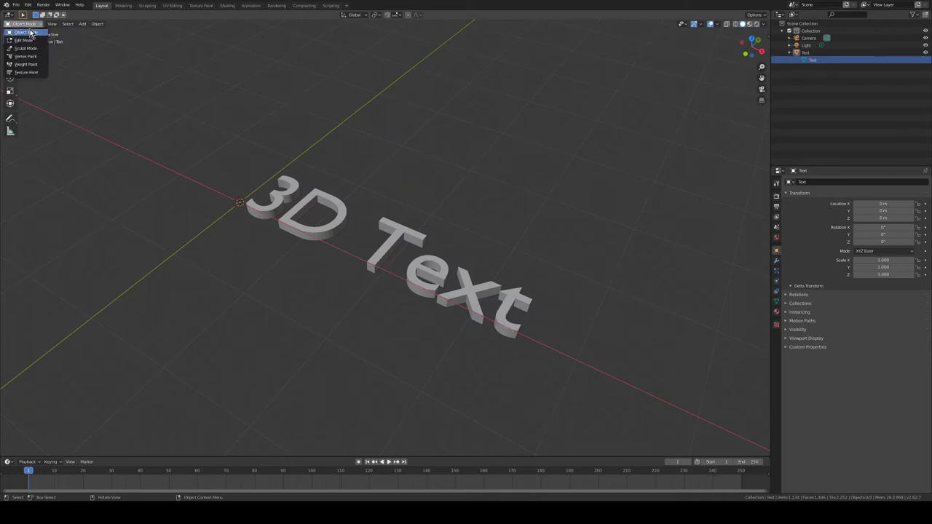
click(29, 32)
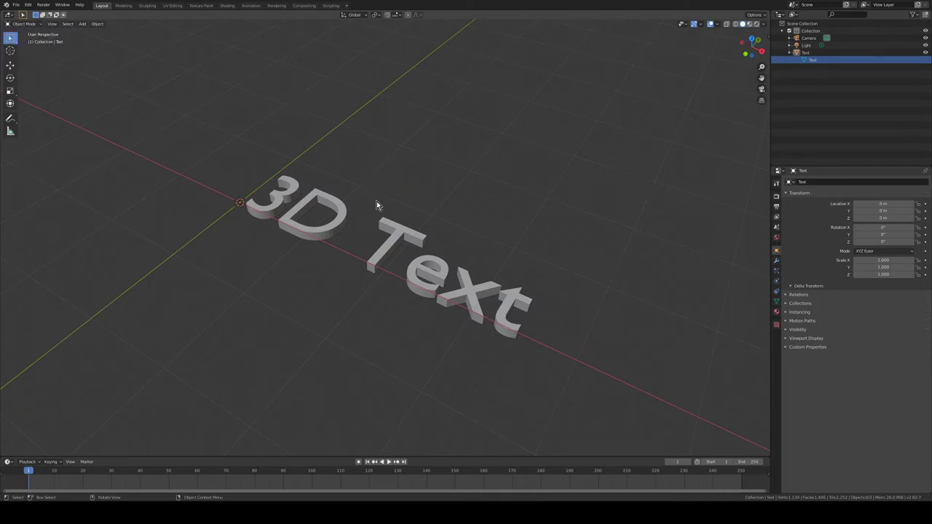
click(68, 24)
click(71, 33)
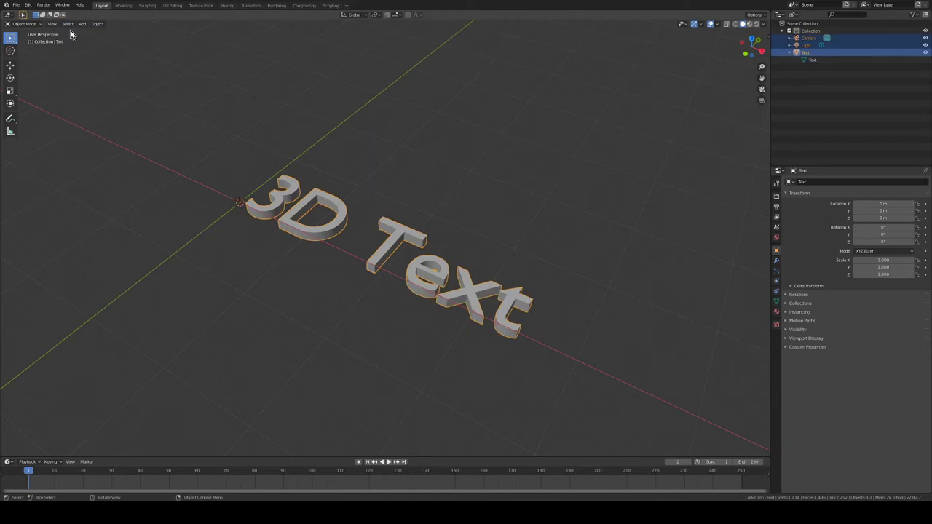
middle_drag(343, 120, 347, 146)
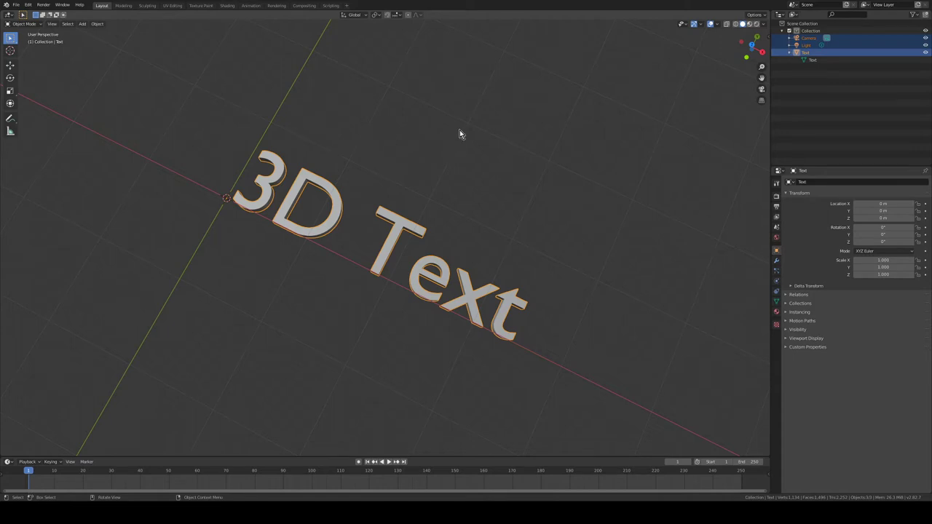
Step: Start an X 90° rotation of all objects, then abandon it and zoom out
key(r)
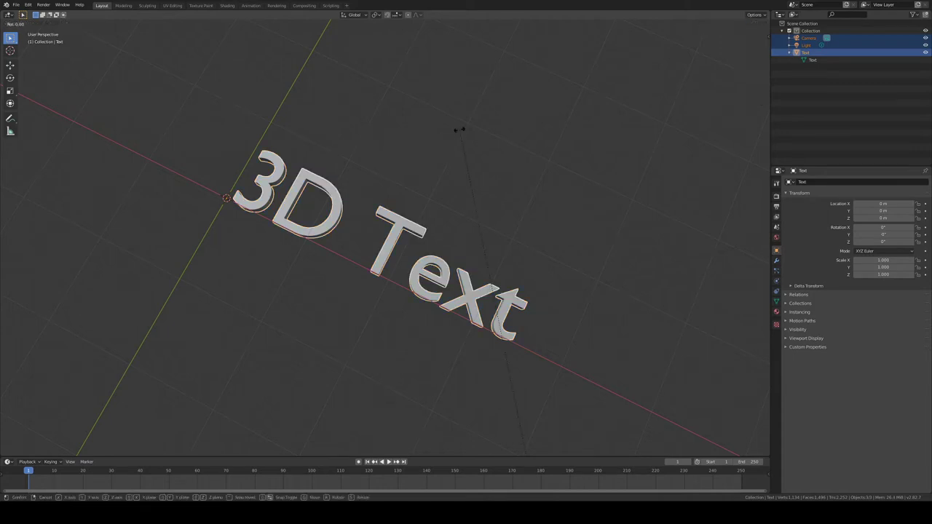
text(x90)
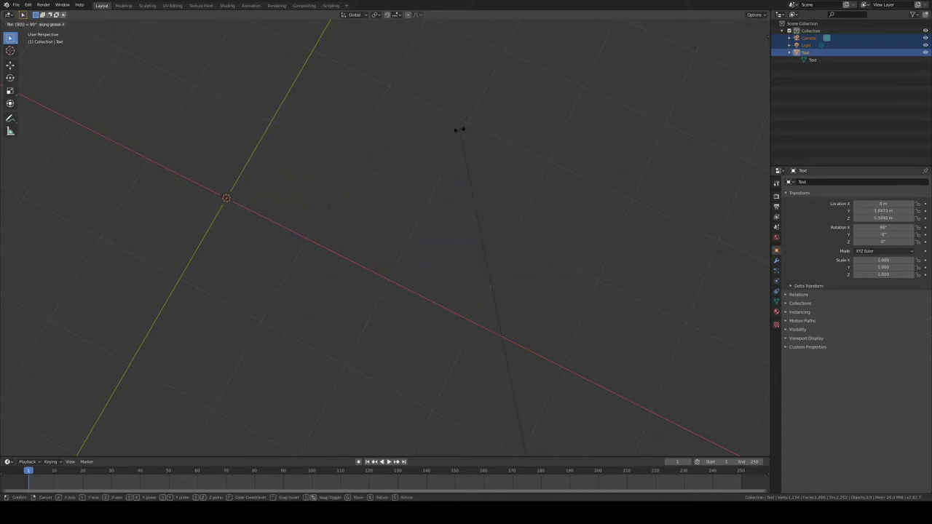
scroll(461, 185, down, 3)
scroll(461, 191, down, 3)
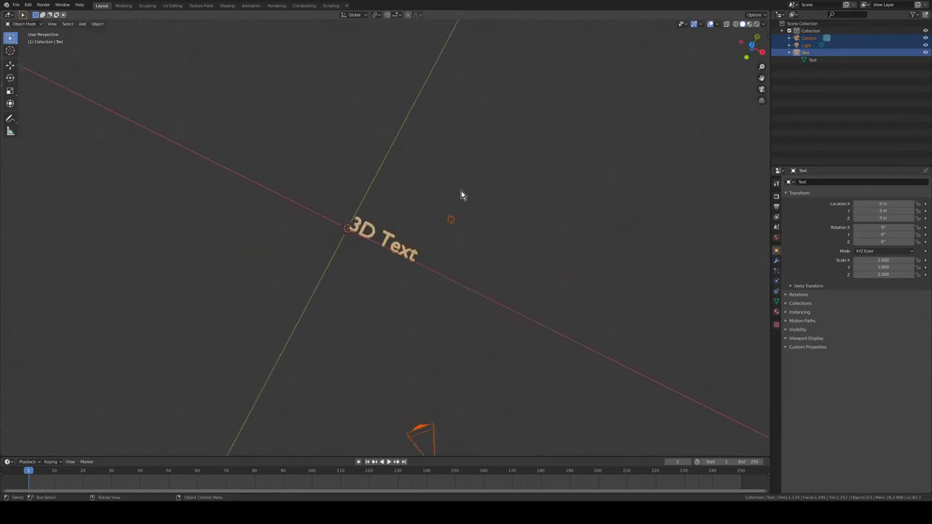
Step: Clear the selection and select only the 3D Text object
click(405, 215)
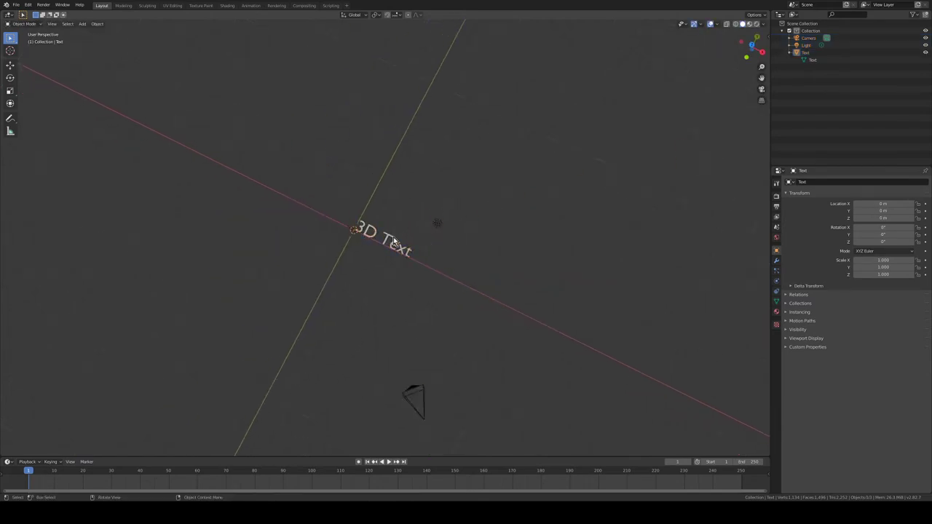
click(391, 241)
key(a)
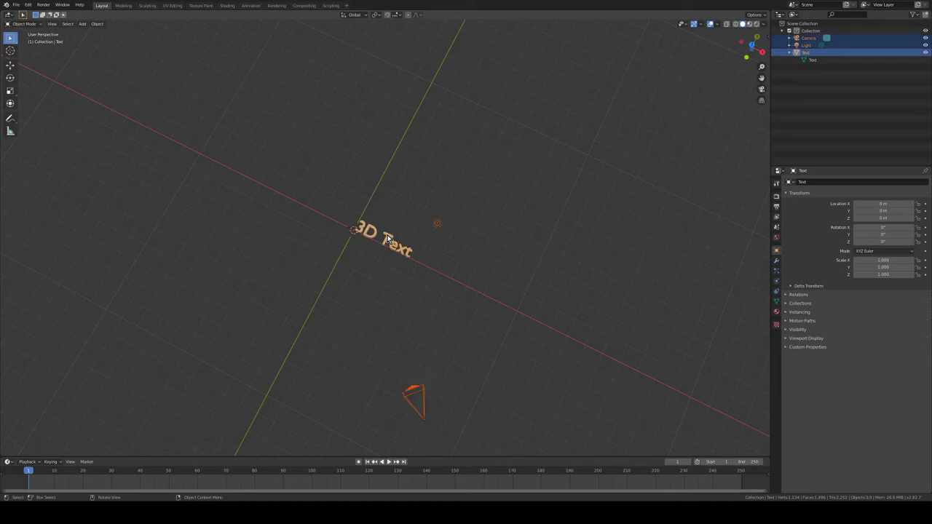
click(388, 237)
click(408, 210)
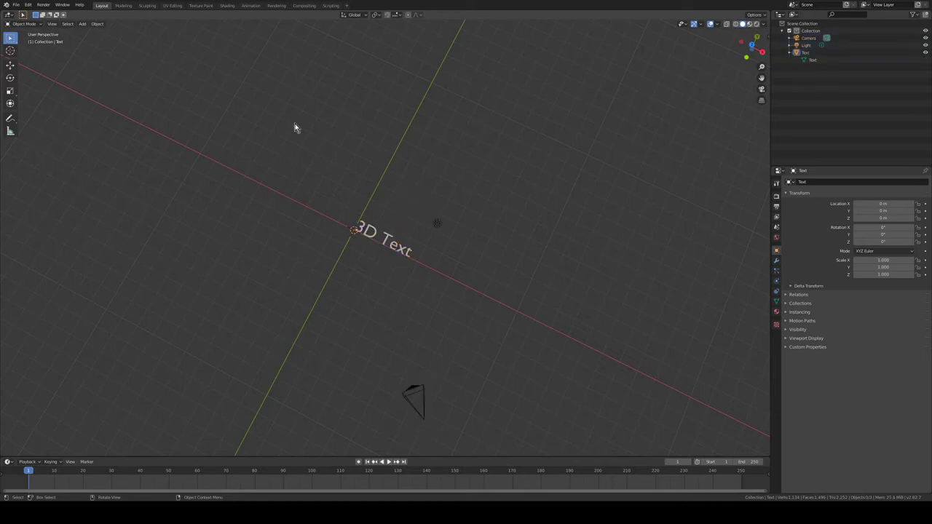
click(388, 238)
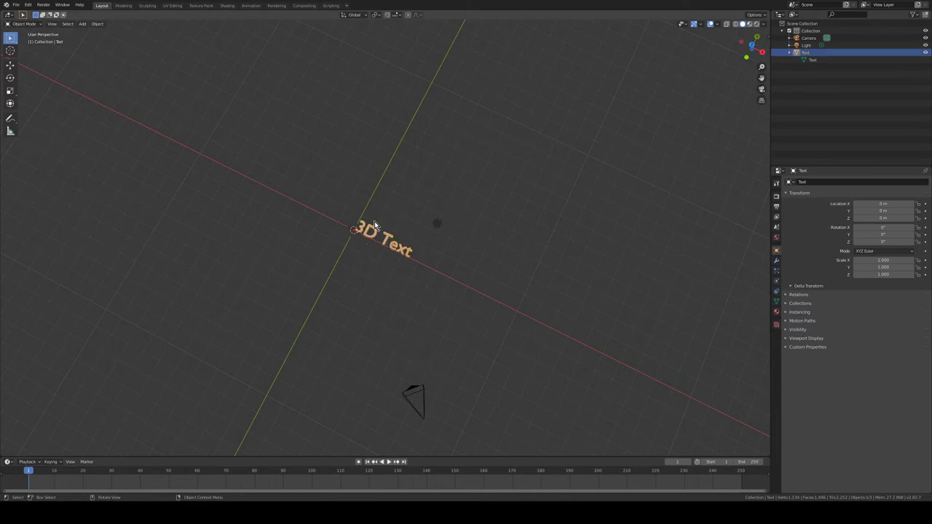
scroll(483, 301, up, 4)
scroll(483, 298, up, 2)
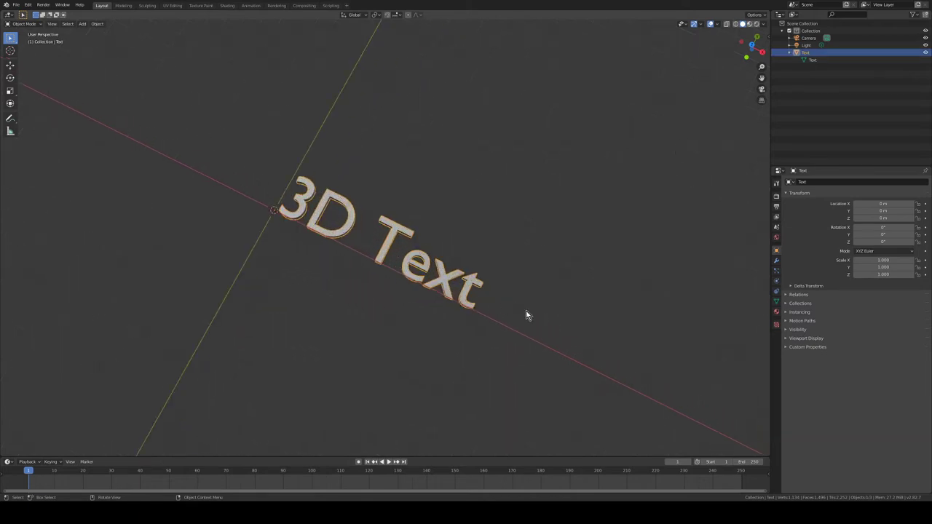
Step: Rotate the 3D Text 90° about X so it stands upright, then deselect it
mouse_move(531, 314)
middle_down()
mouse_move(510, 285)
mouse_move(516, 274)
middle_up()
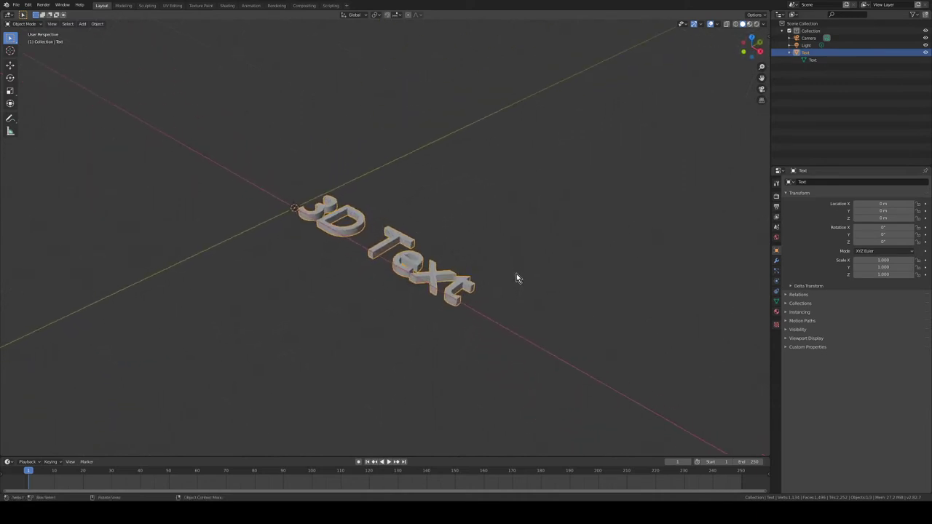
key(r)
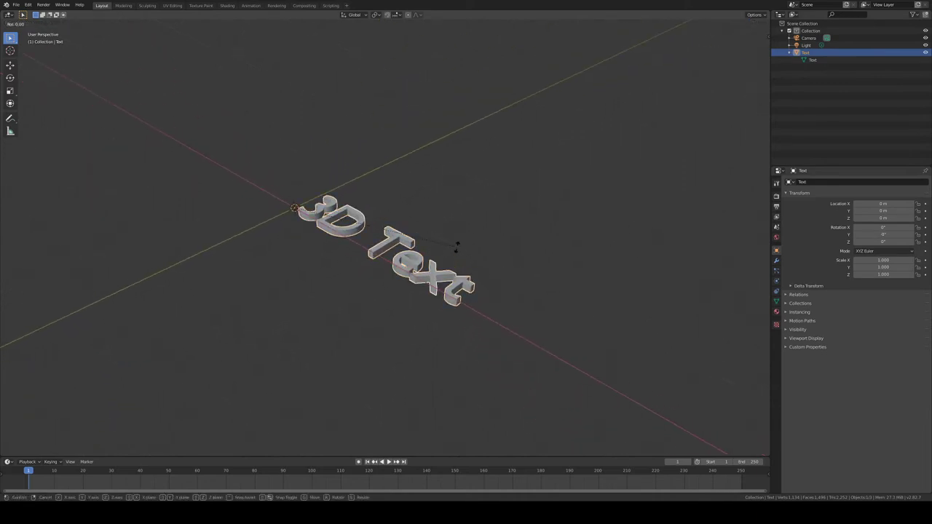
text(x)
text(90)
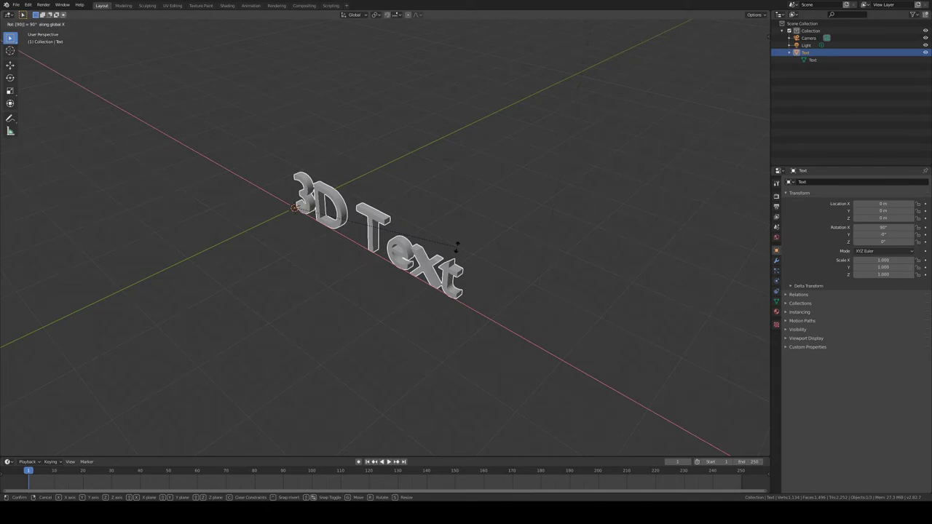
key(Return)
mouse_move(470, 256)
middle_down()
mouse_move(518, 242)
mouse_move(378, 238)
mouse_move(507, 242)
middle_up()
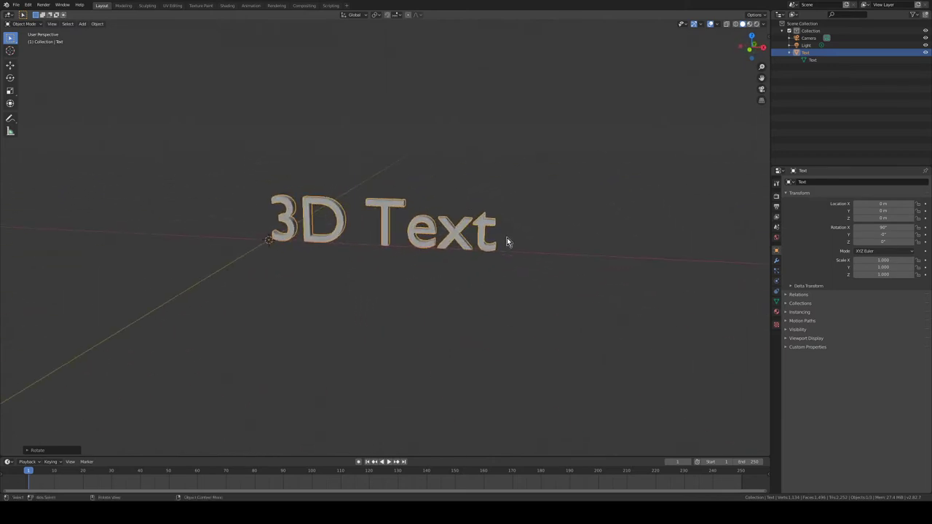
click(671, 194)
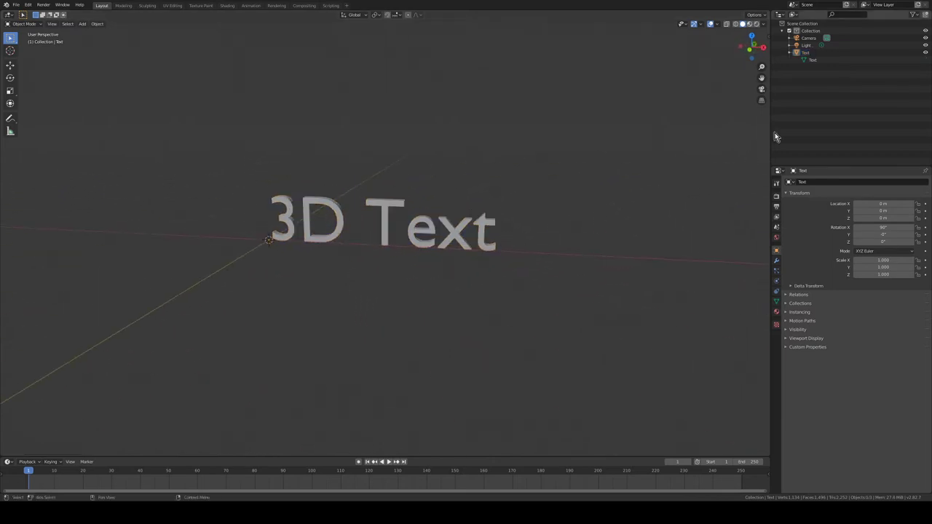
right_click(801, 32)
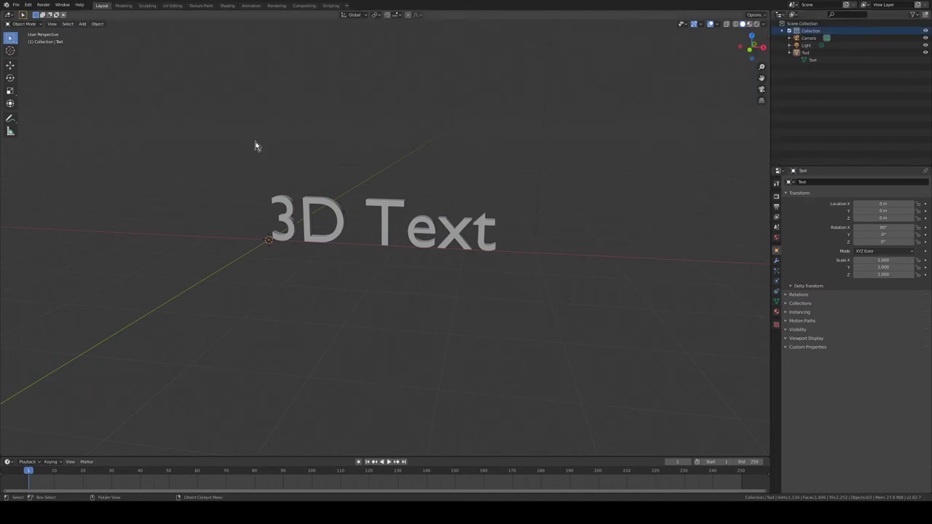
Step: Add a plane and scale it to about 6.266 as a floor beneath the text
click(83, 24)
mouse_move(102, 32)
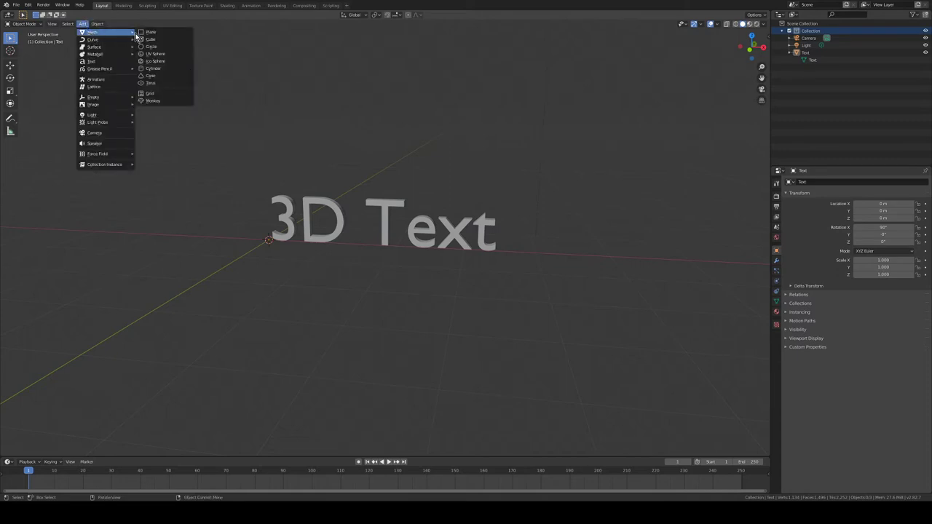
click(154, 33)
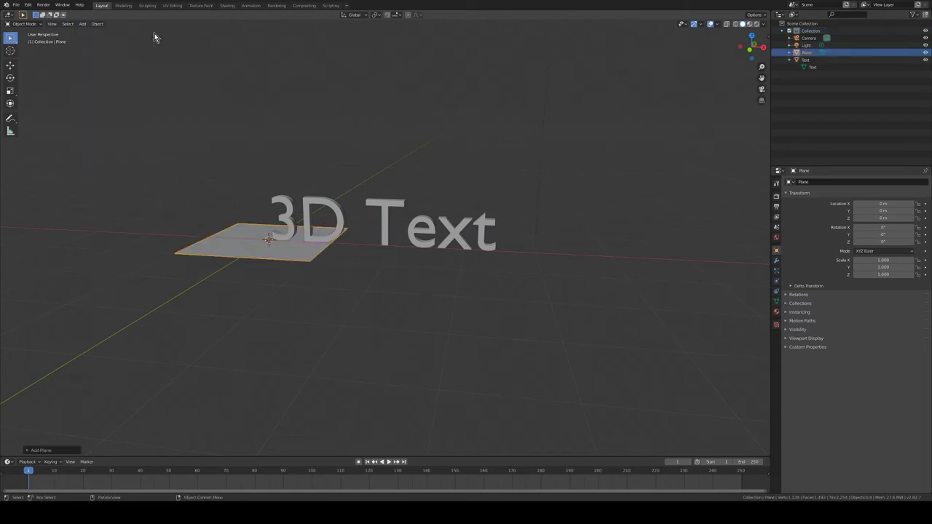
key(s)
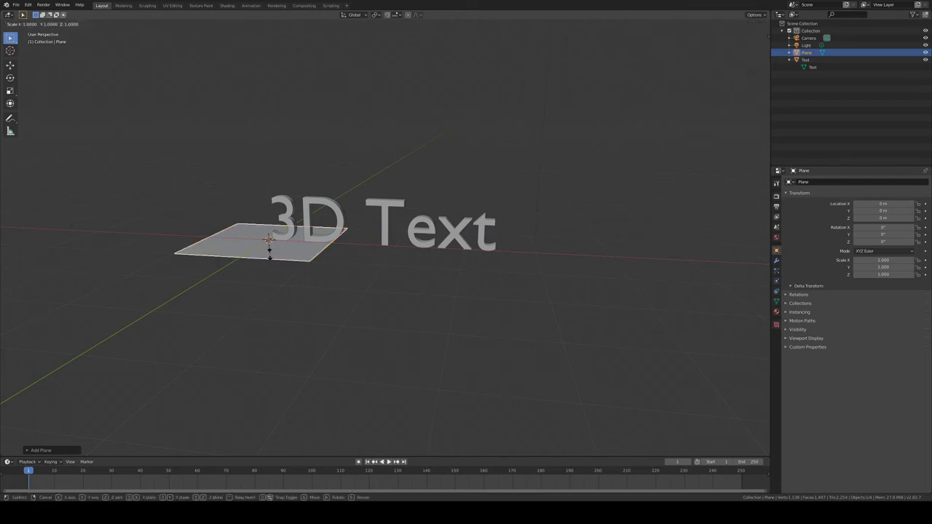
click(360, 246)
click(339, 227)
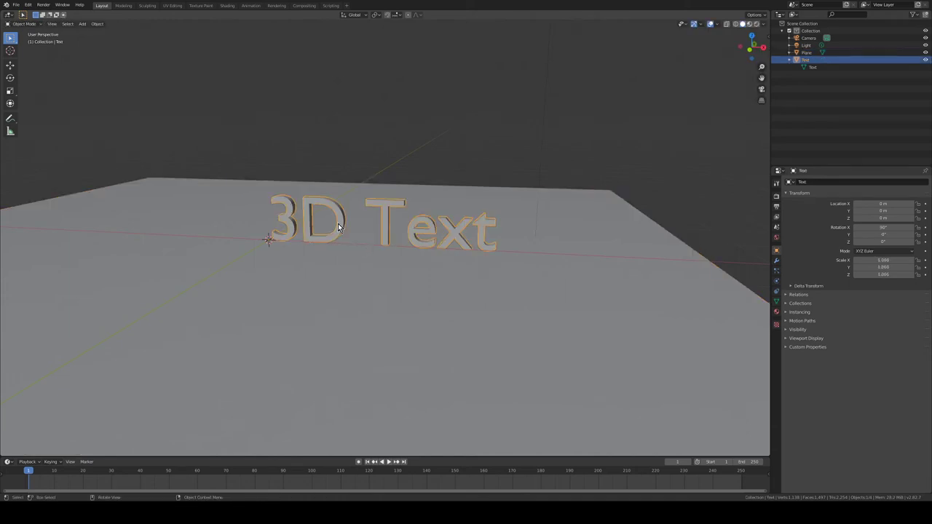
Step: Move the 3D Text slightly left to about X -0.569 m
key(g)
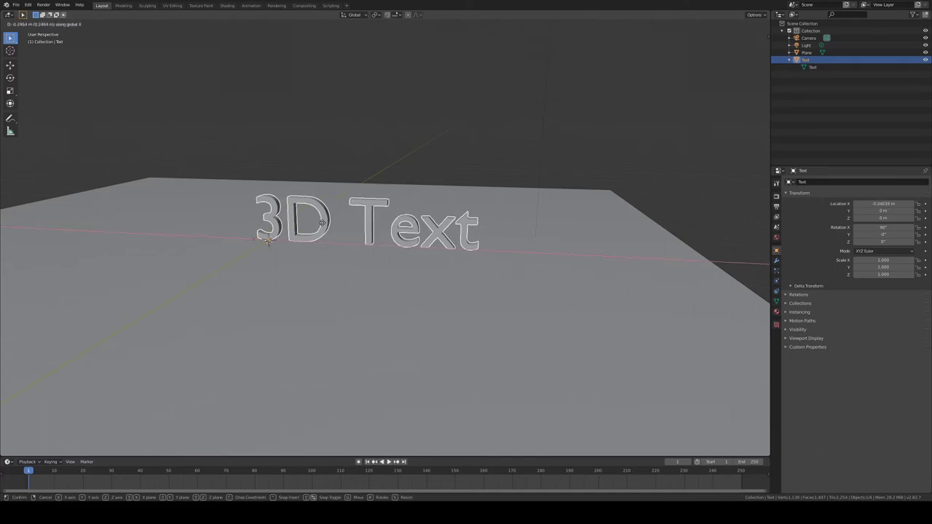
click(238, 220)
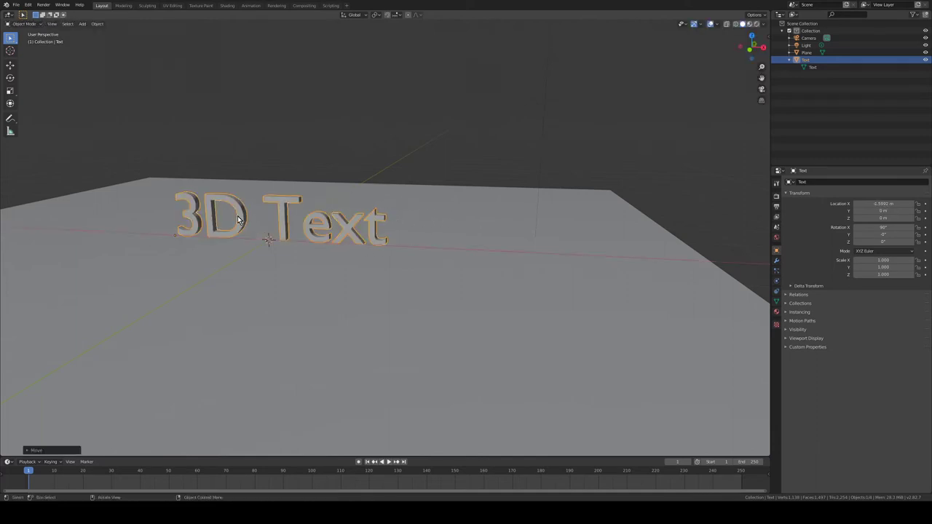
click(205, 261)
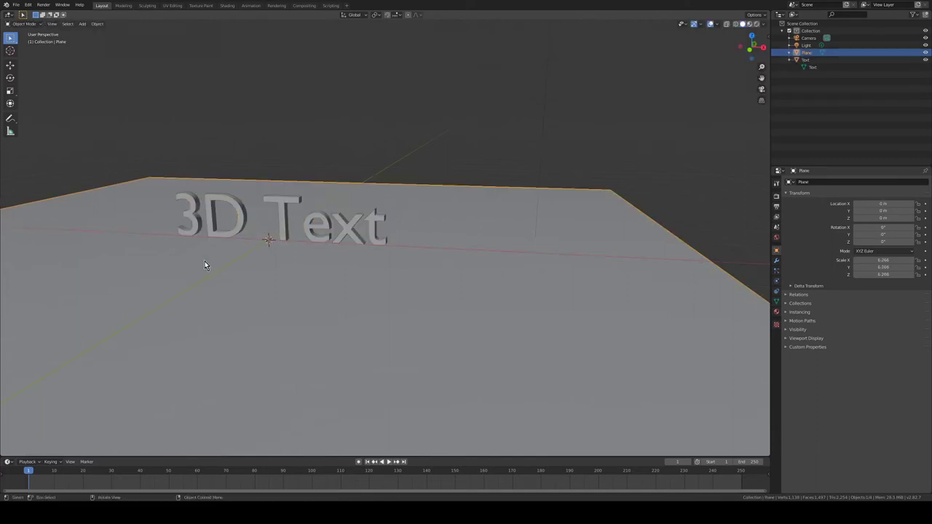
click(285, 199)
Step: Frame the view on the 3D Text and tilt to face it squarely
key(grave)
click(326, 223)
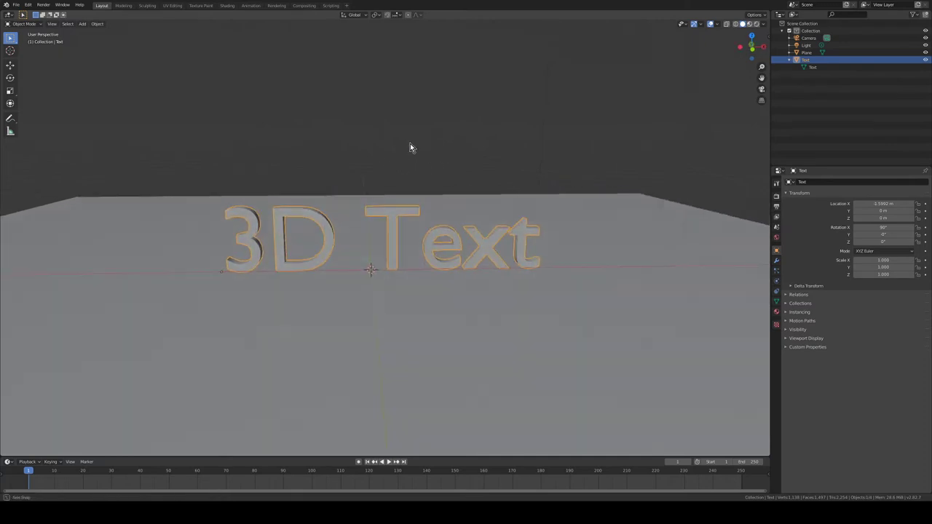
middle_drag(410, 144, 409, 147)
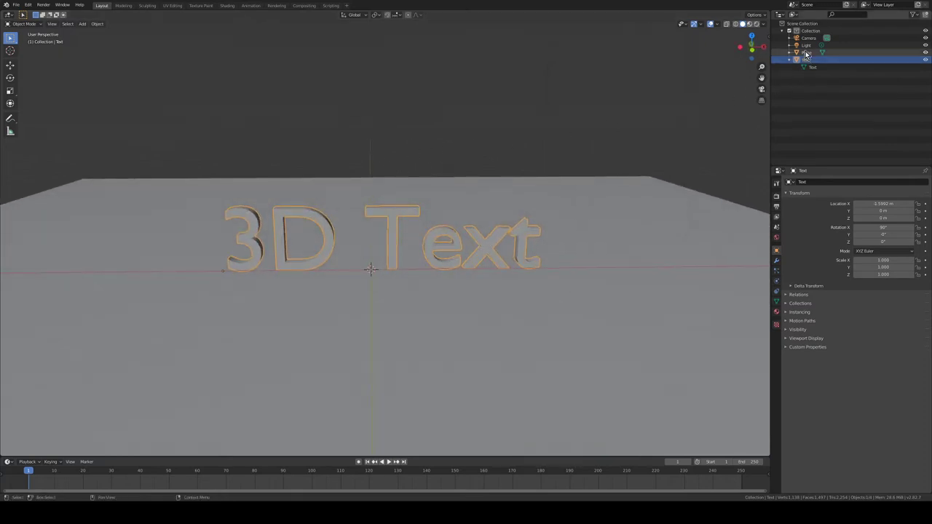
click(568, 256)
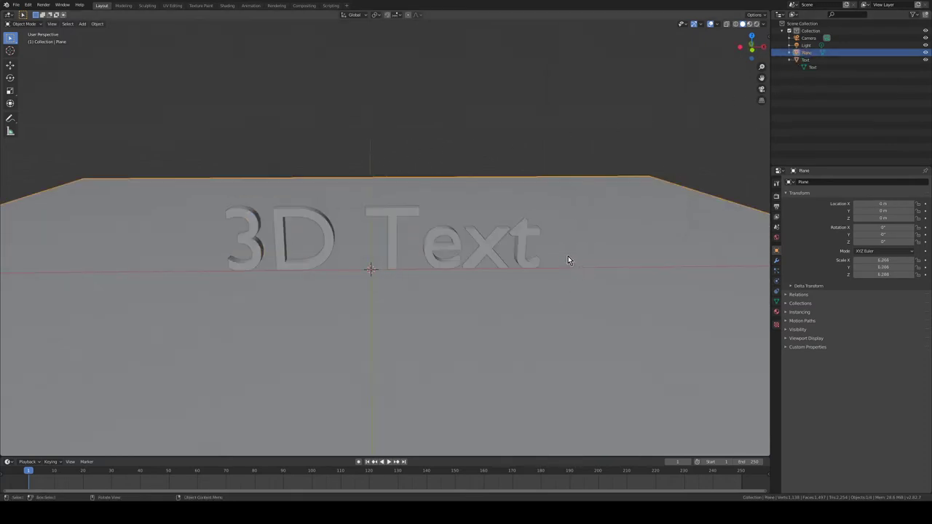
click(598, 143)
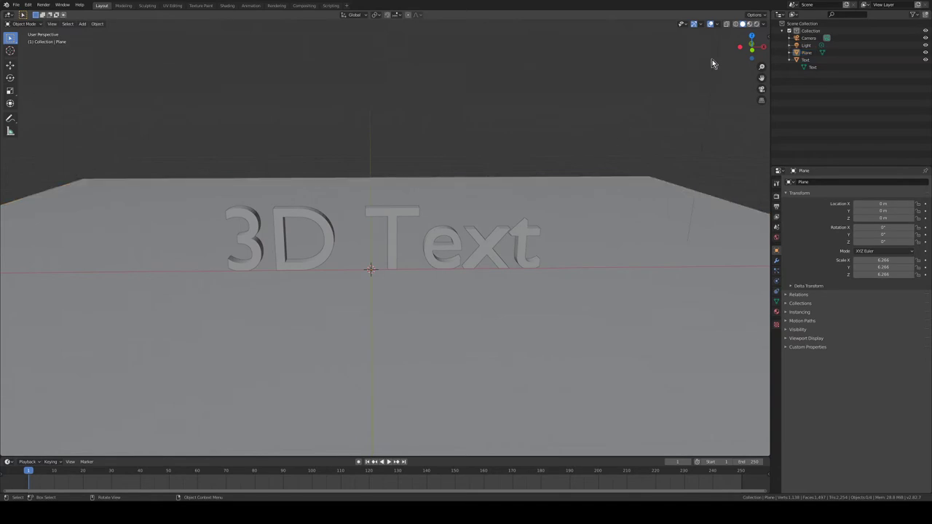
Step: Preview in Rendered shading, set the render engine to Cycles on GPU Compute, and select the 3D Text
click(757, 23)
mouse_move(674, 215)
middle_down()
mouse_move(641, 213)
mouse_move(656, 215)
middle_up()
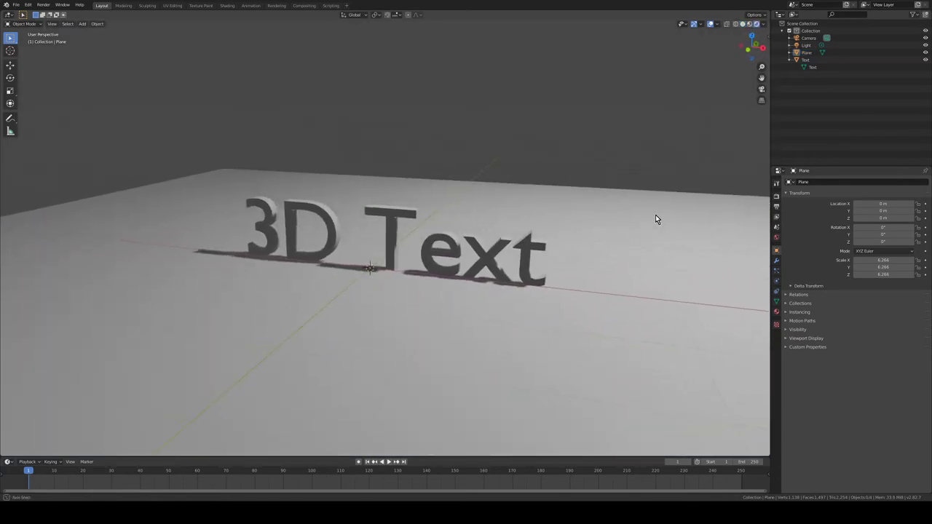
click(777, 196)
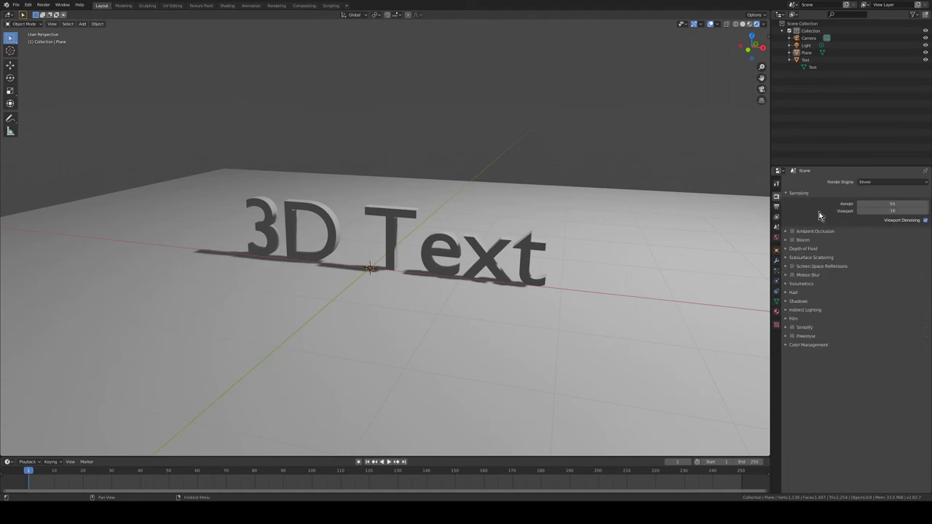
click(868, 182)
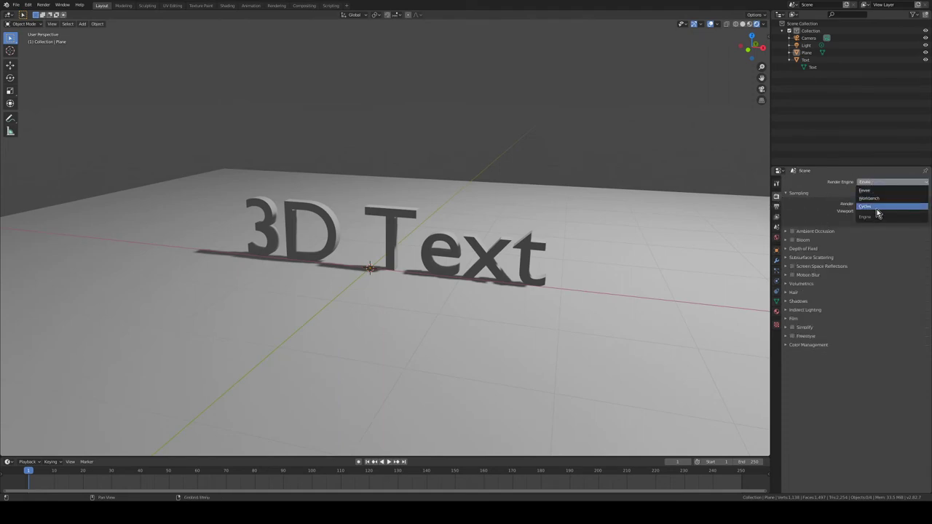
click(878, 208)
click(877, 200)
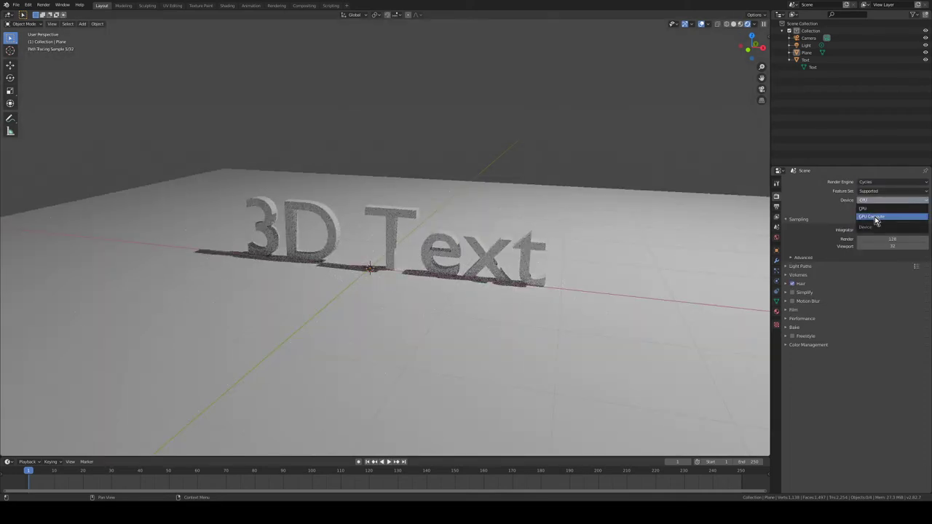
click(876, 218)
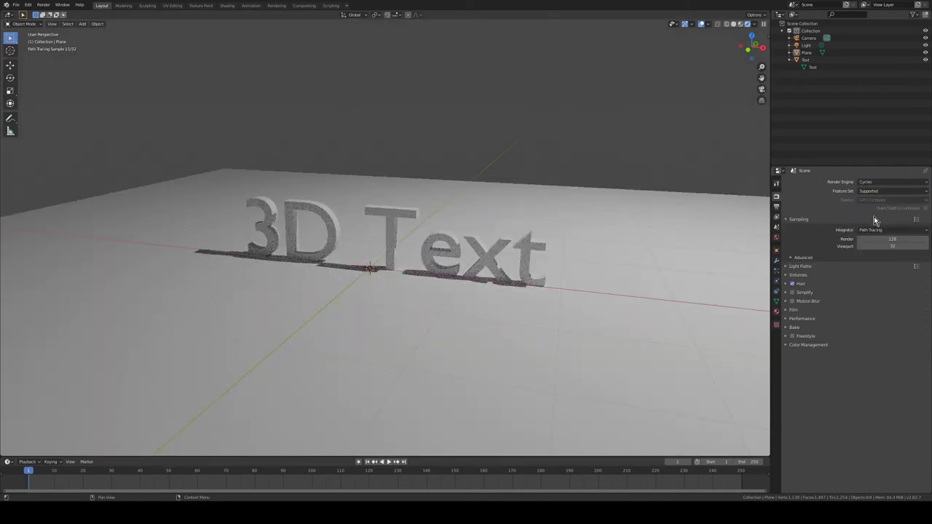
click(410, 219)
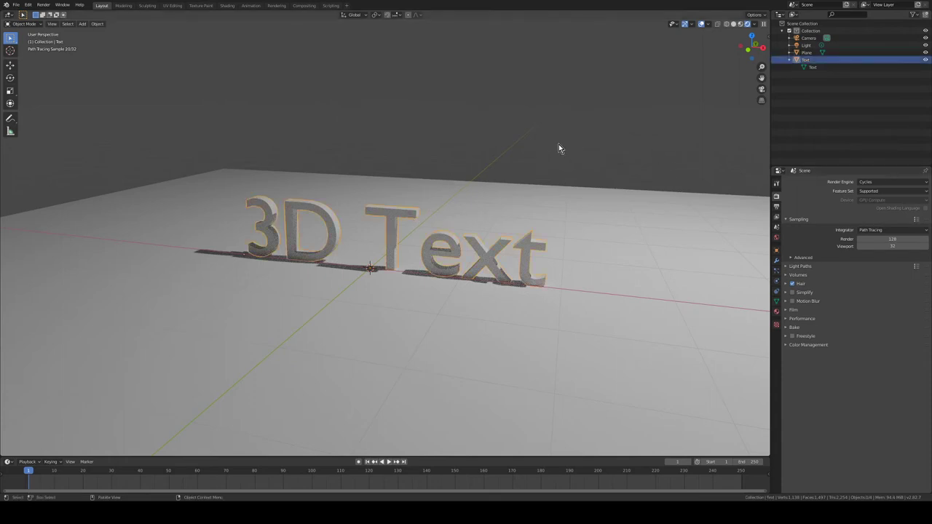
Step: Move the 3D Text straight up along Z by about 0.095 m
key(g)
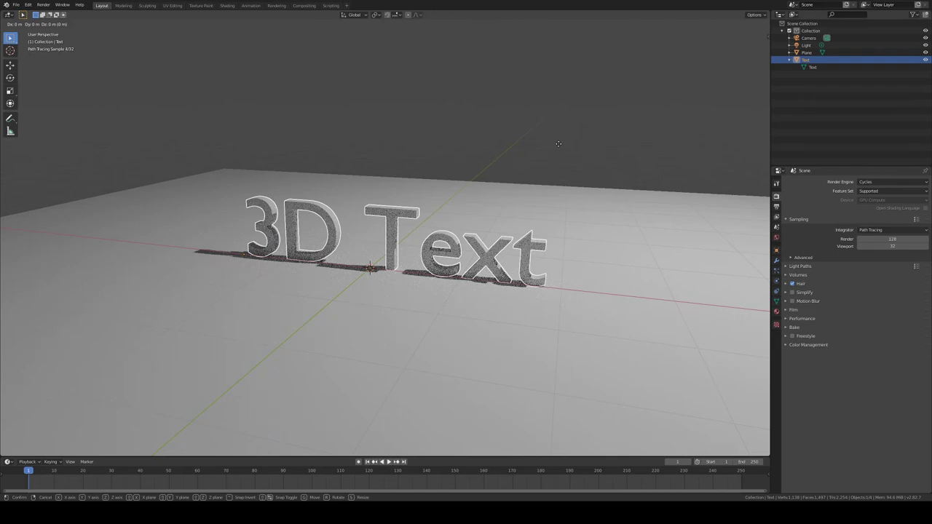
key(z)
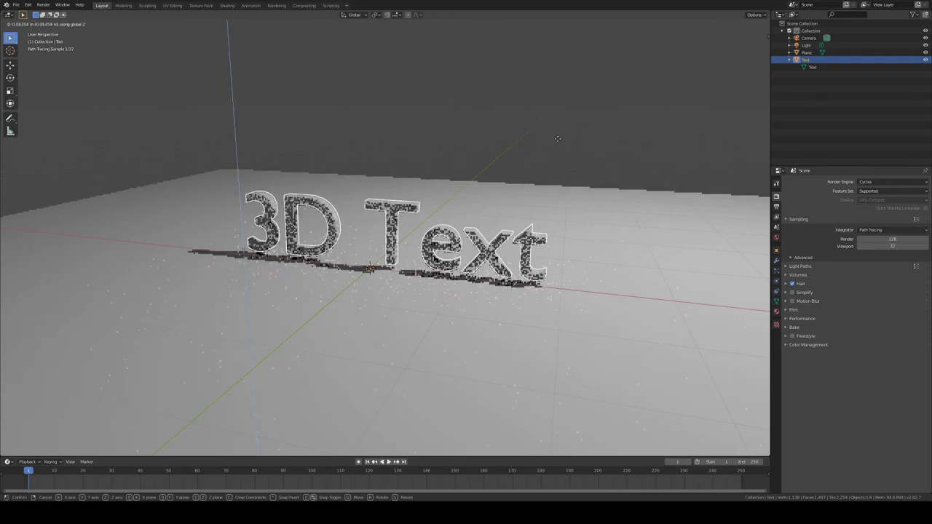
click(558, 136)
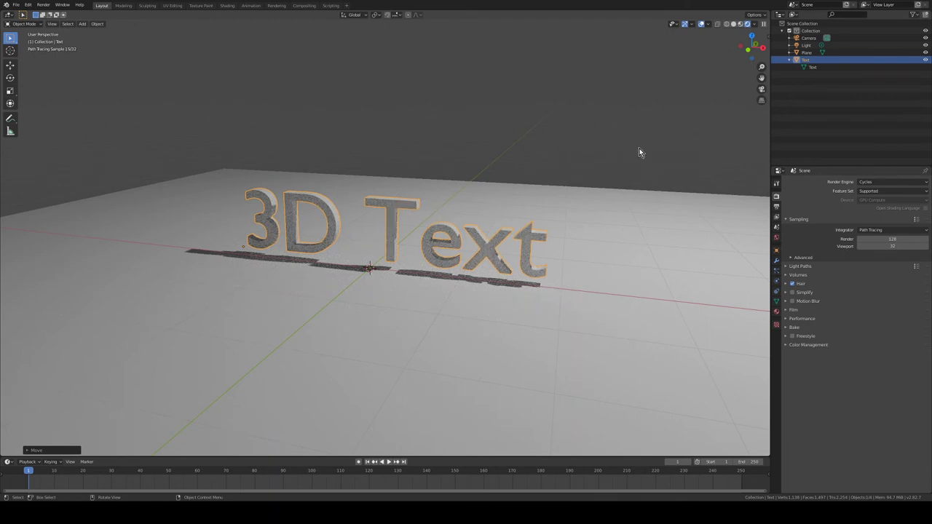
Step: Orbit the view and select the floor plane, expanding it in the Outliner
mouse_move(639, 148)
middle_down()
mouse_move(666, 145)
mouse_move(598, 145)
mouse_move(617, 137)
mouse_move(641, 146)
mouse_move(635, 228)
middle_up()
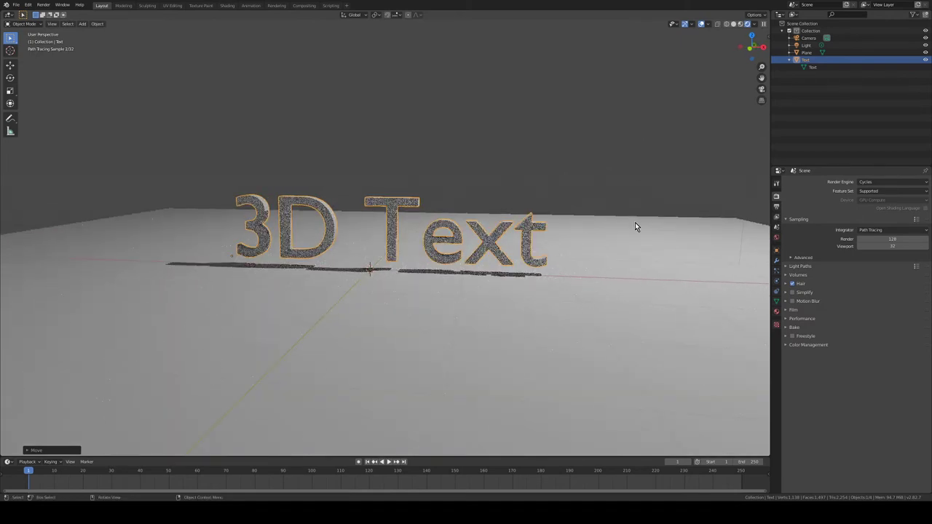
click(635, 227)
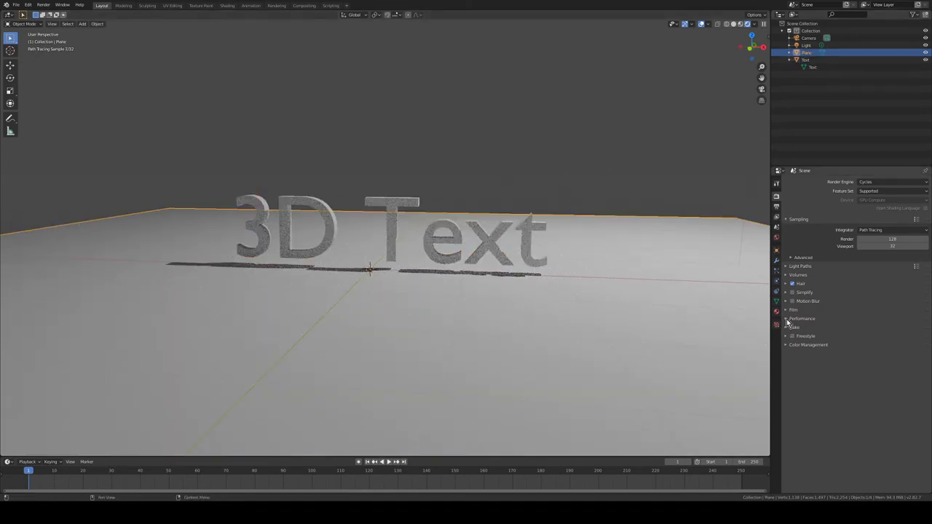
click(789, 52)
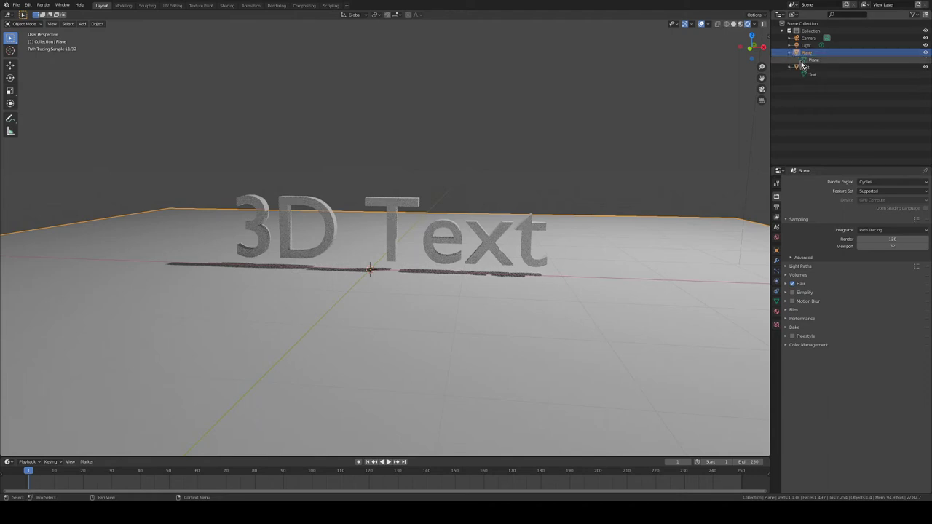
Step: Add Material.001 to the plane with a cyan-teal Base Color and raise Metallic toward 1.0
click(776, 313)
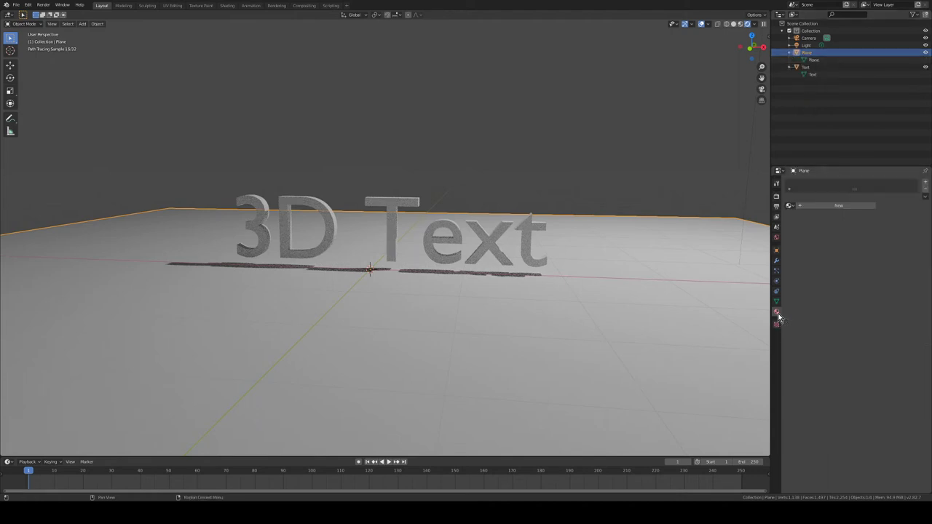
click(852, 206)
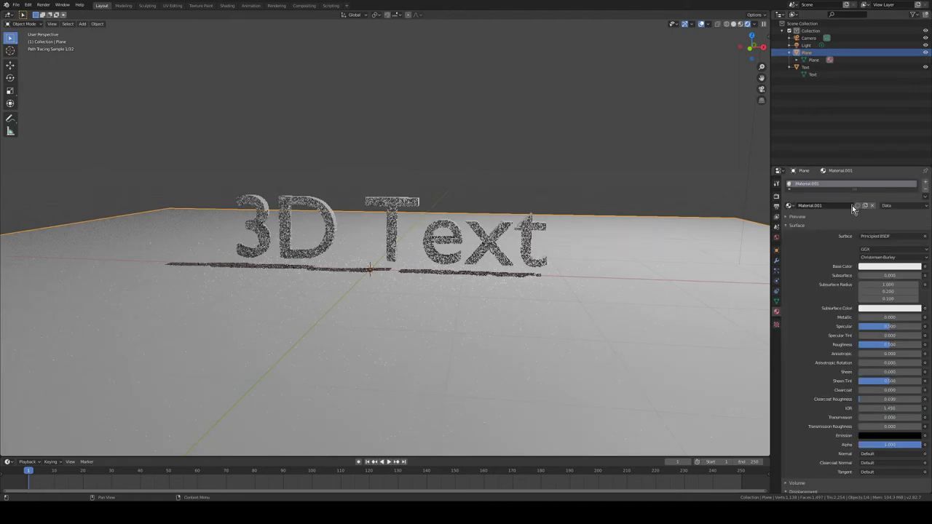
click(885, 268)
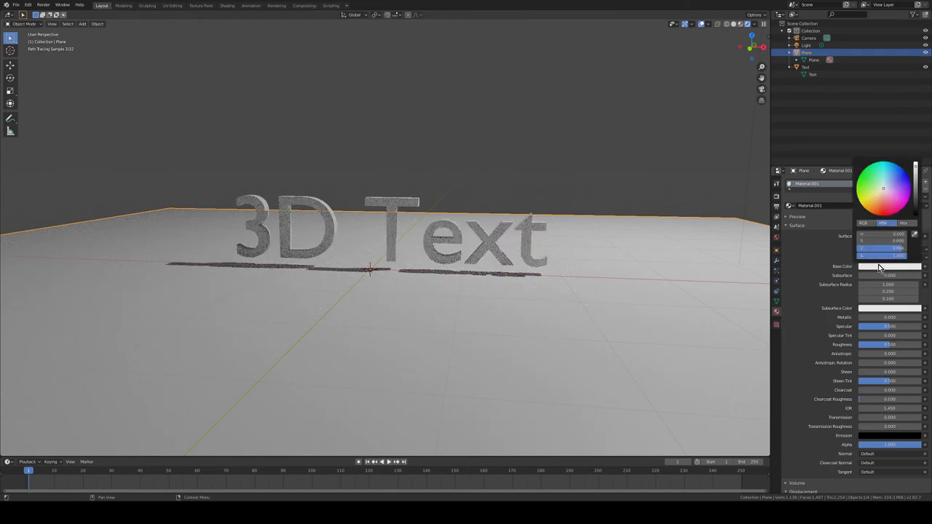
click(887, 172)
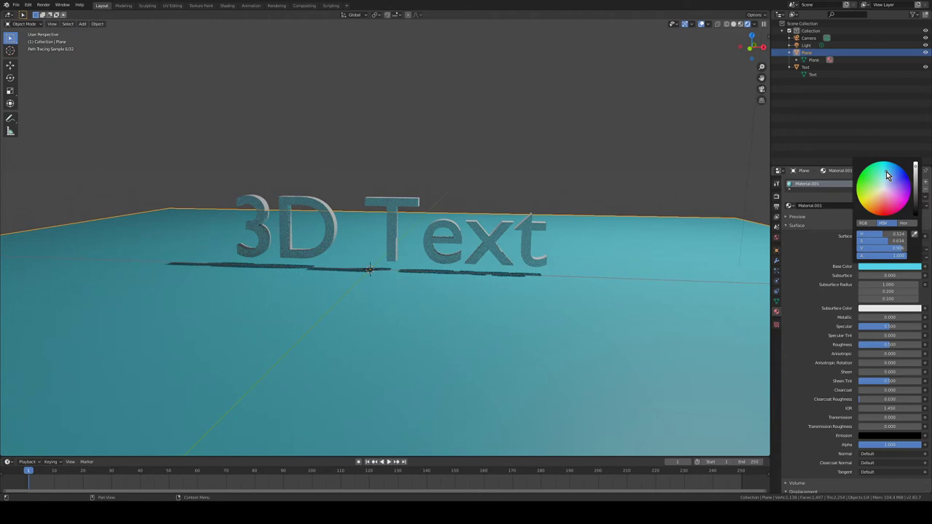
drag(887, 175, 885, 173)
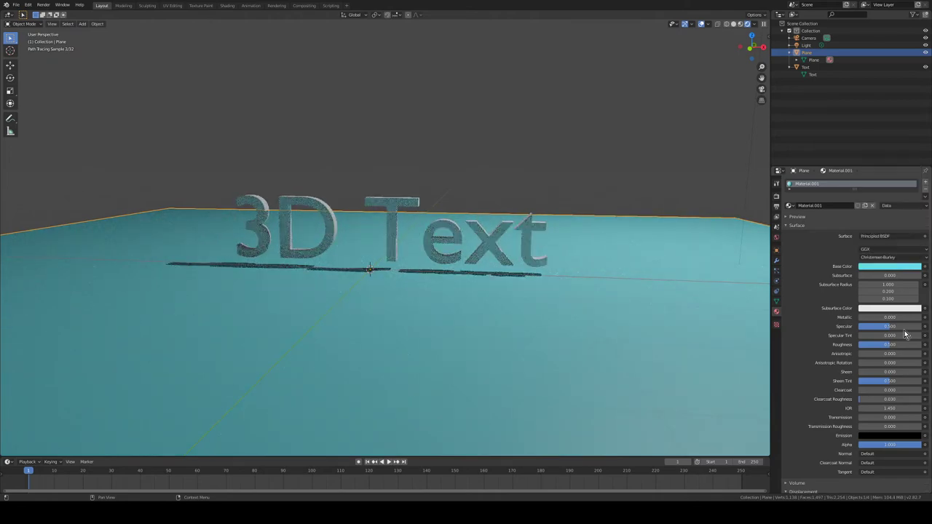
drag(889, 318, 911, 318)
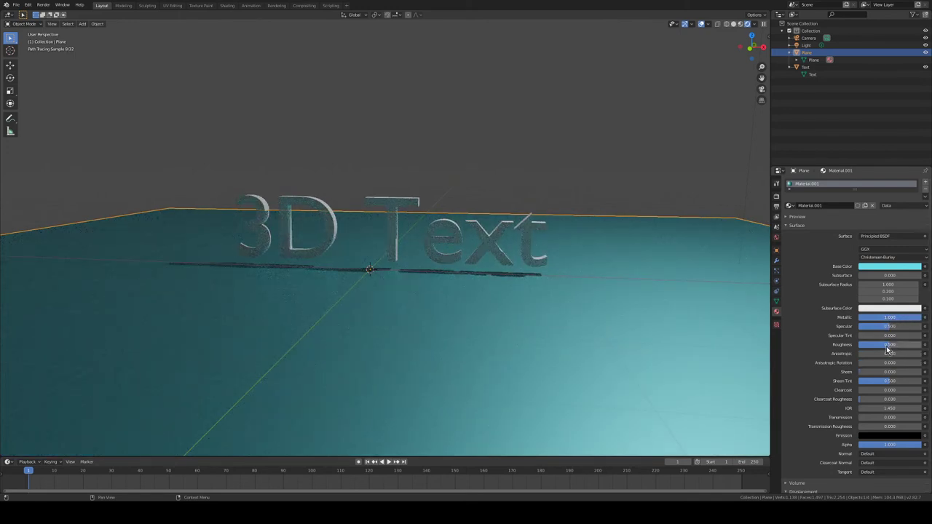
Step: Lower the floor material's Roughness to 0.134 for sharper reflections
drag(890, 345, 875, 344)
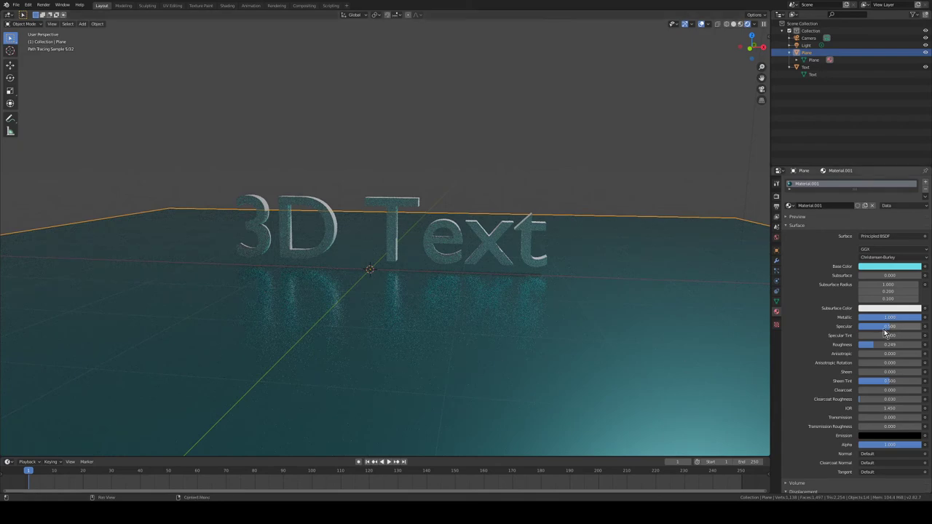
drag(875, 344, 866, 345)
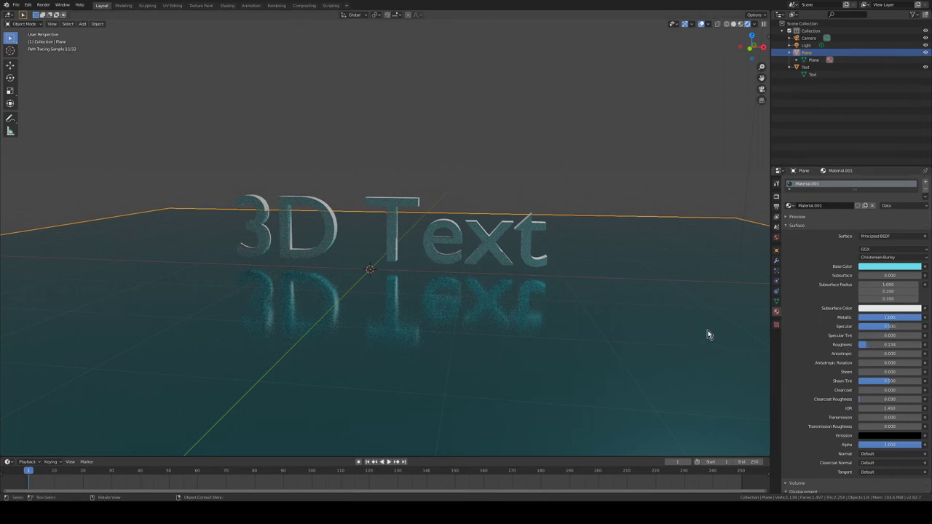
Step: Darken the World background Color to black, then select the 3D Text object
click(777, 208)
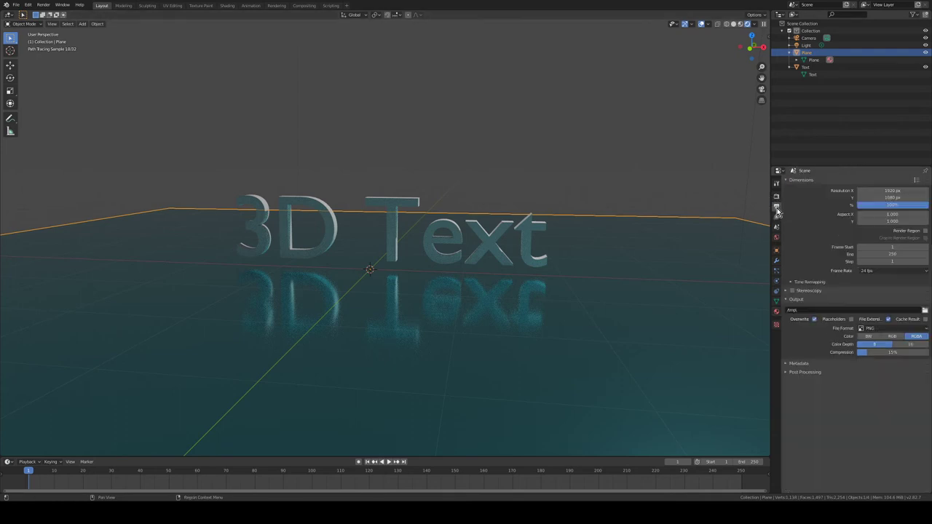
click(777, 219)
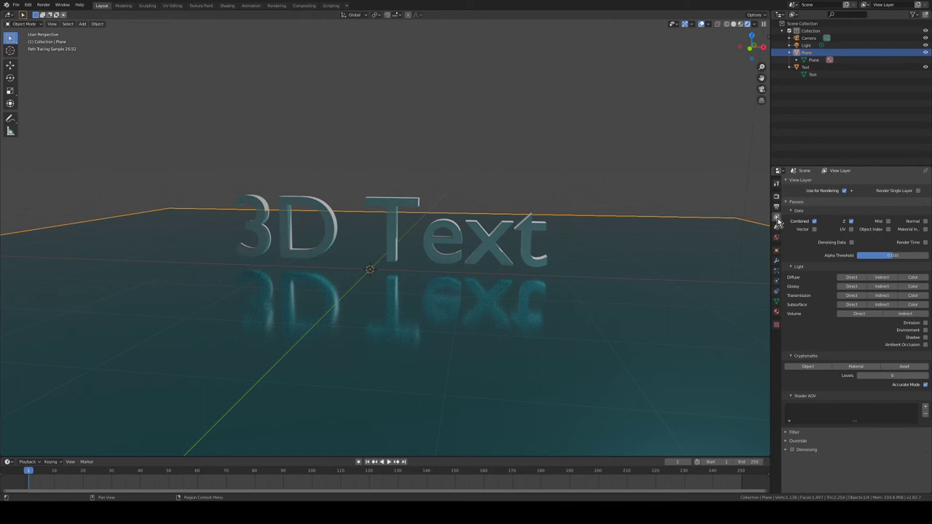
click(776, 237)
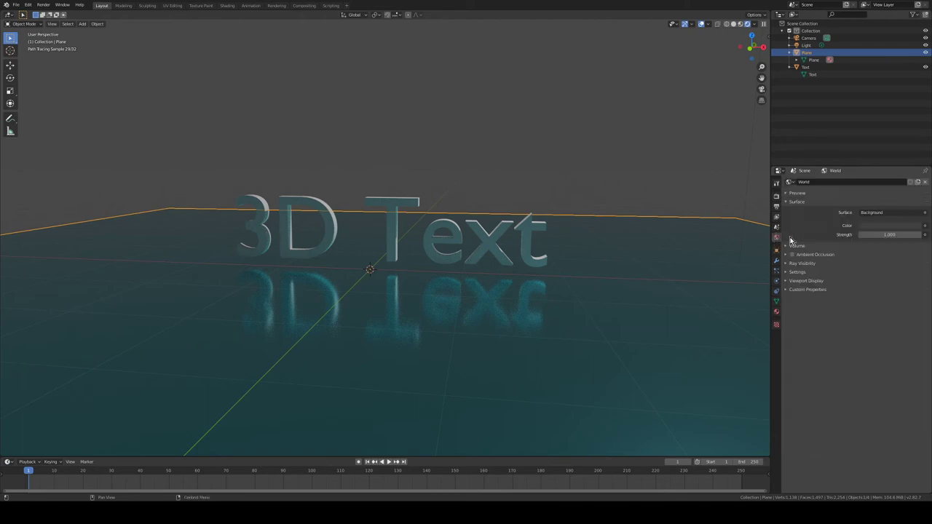
click(878, 226)
drag(919, 166, 916, 173)
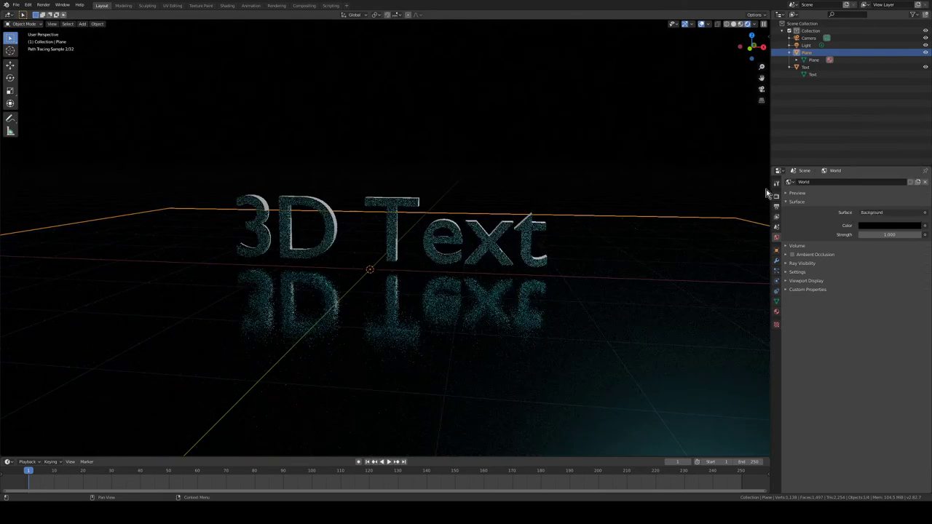
click(625, 151)
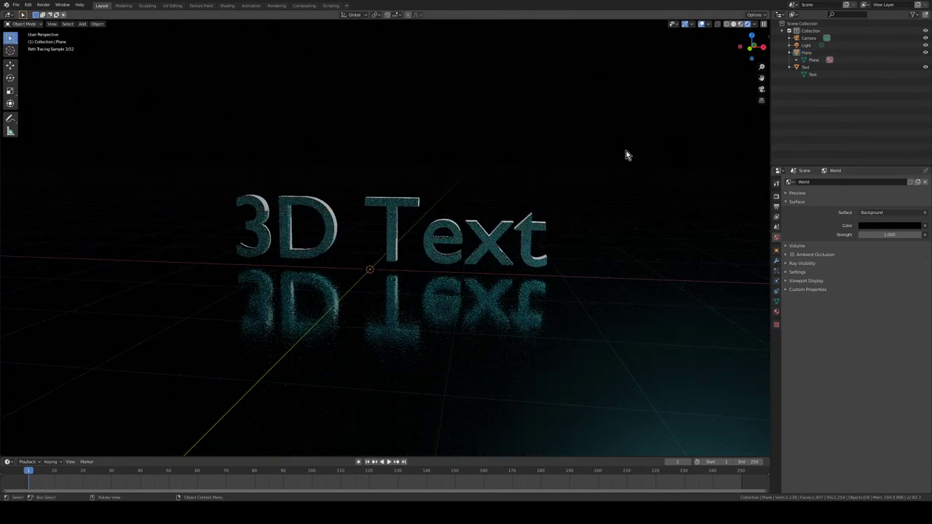
click(398, 204)
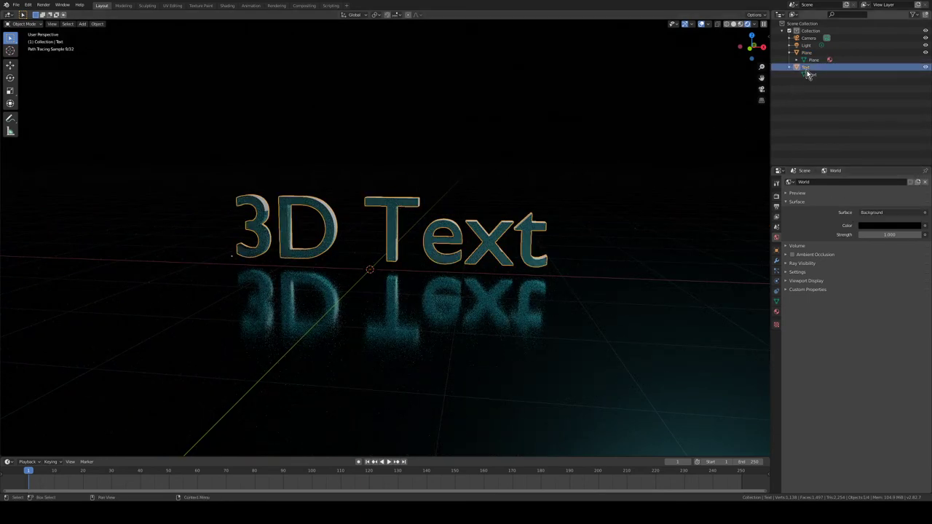
Step: Create Material.002 for the text and raise its Emission colour to full white
click(777, 311)
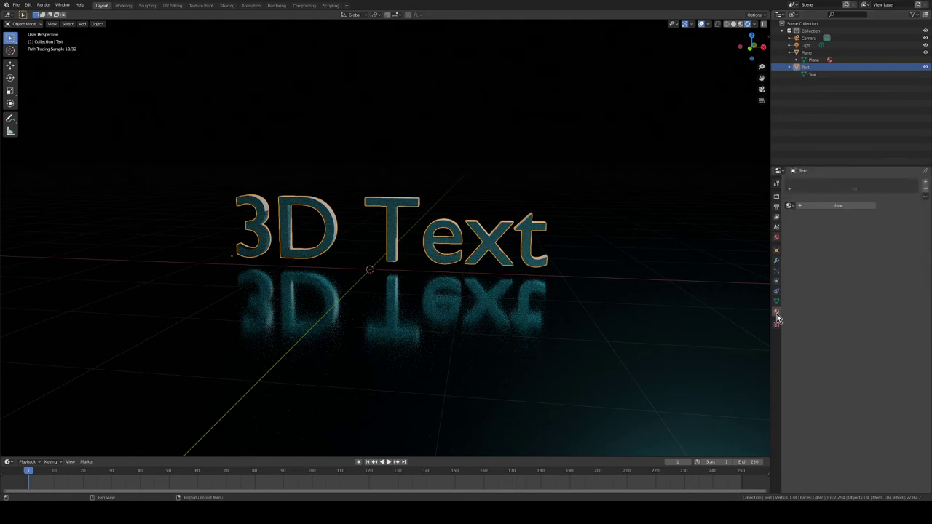
click(850, 206)
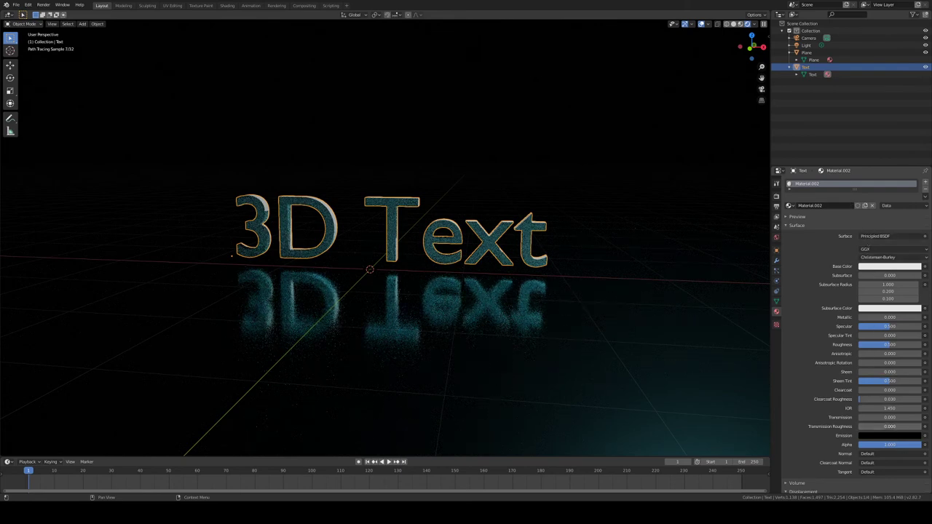
click(887, 426)
key(Return)
click(870, 435)
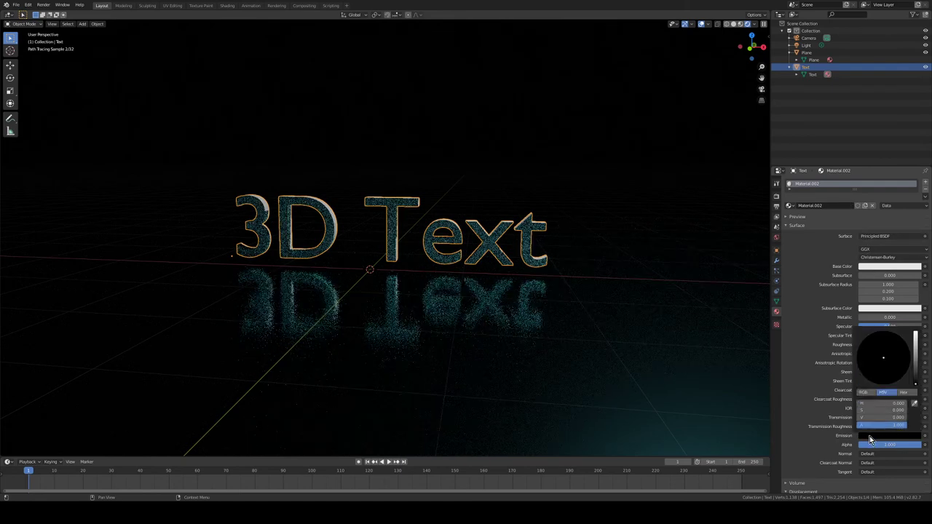
drag(917, 341, 917, 335)
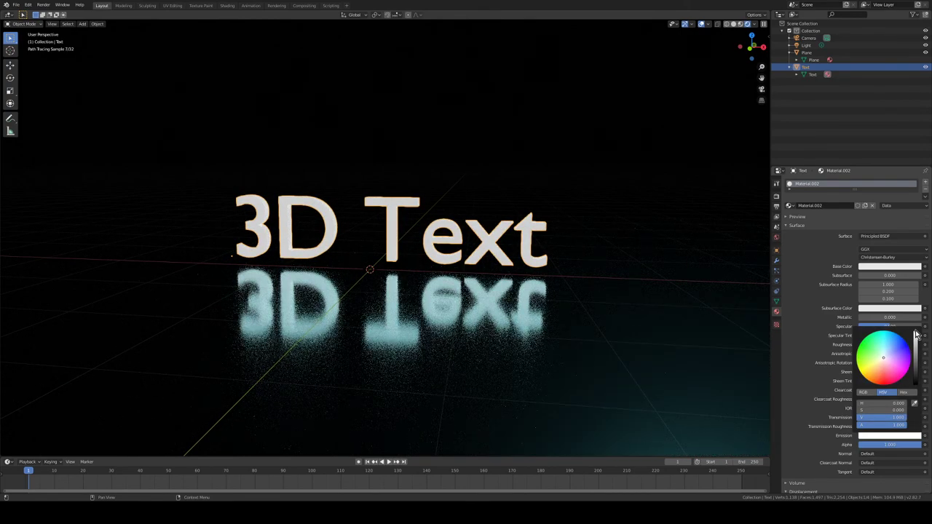
click(664, 161)
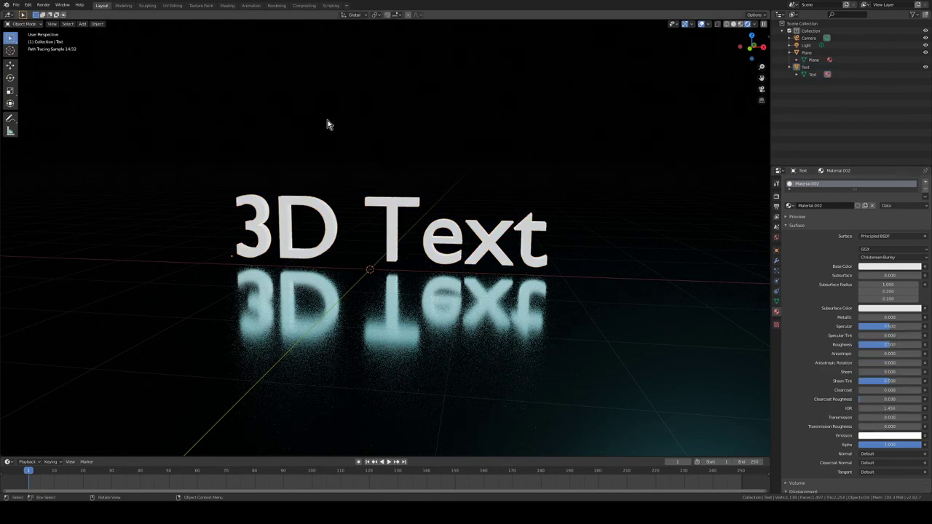
middle_drag(396, 121, 381, 122)
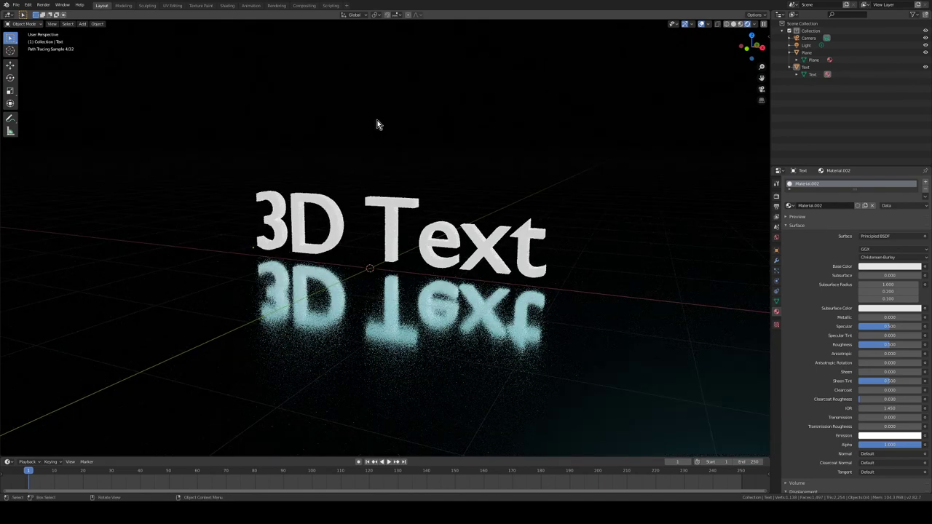
Step: Switch to the scene camera view and zoom into the camera frame
click(762, 91)
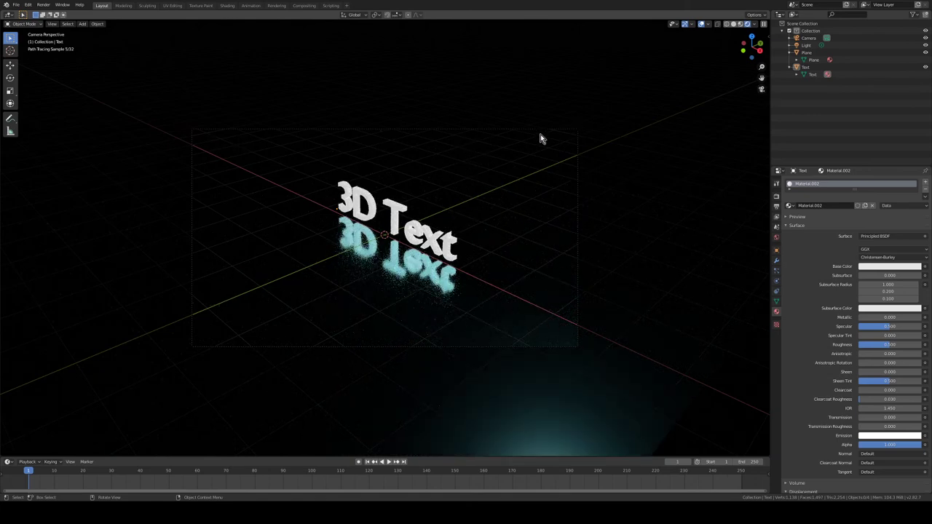
scroll(389, 313, up, 2)
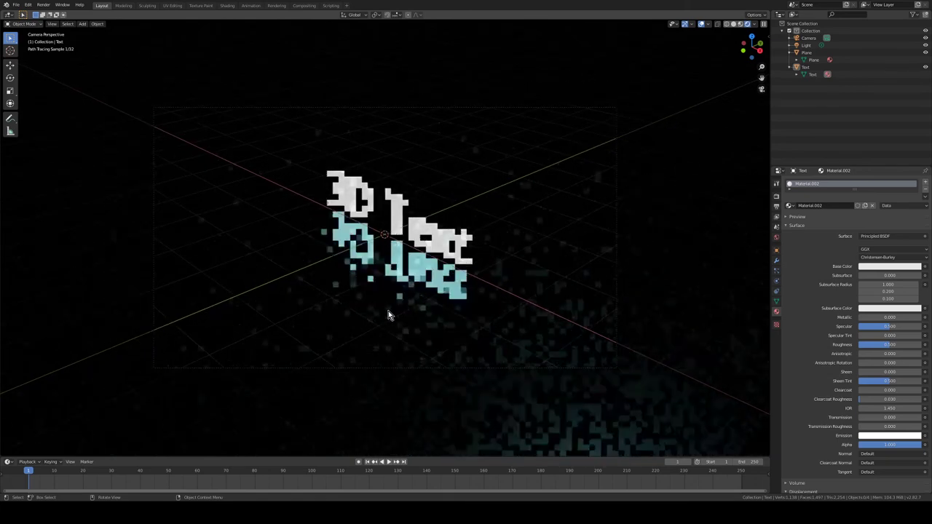
scroll(141, 120, up, 1)
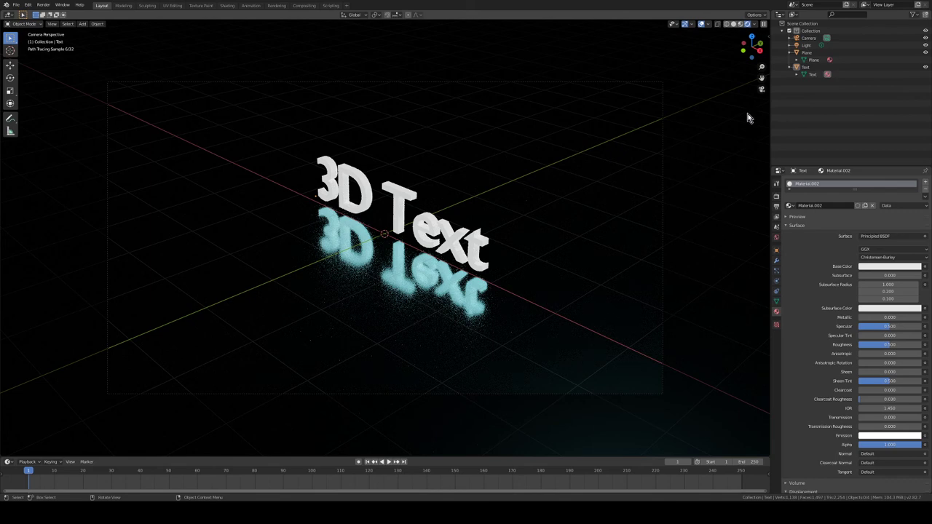
Step: Enable Lock Camera to View in the sidebar's View settings
click(769, 37)
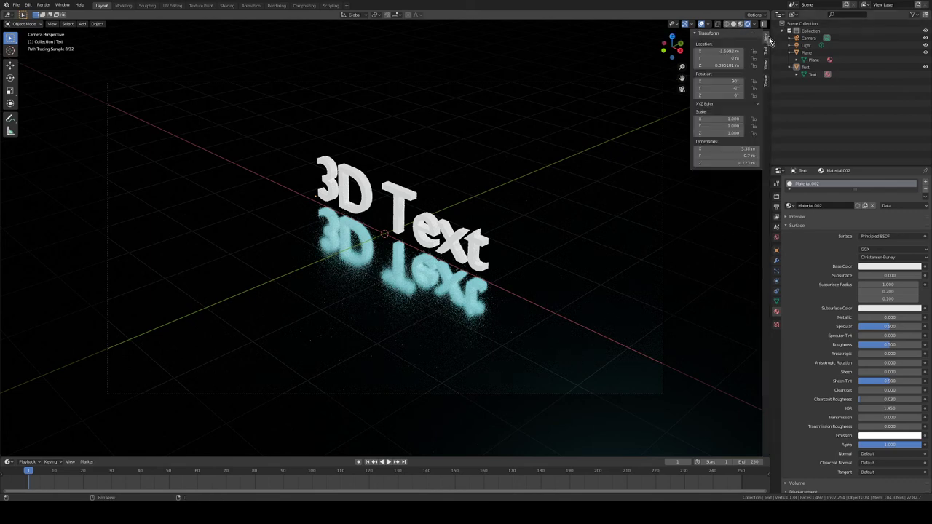
click(769, 70)
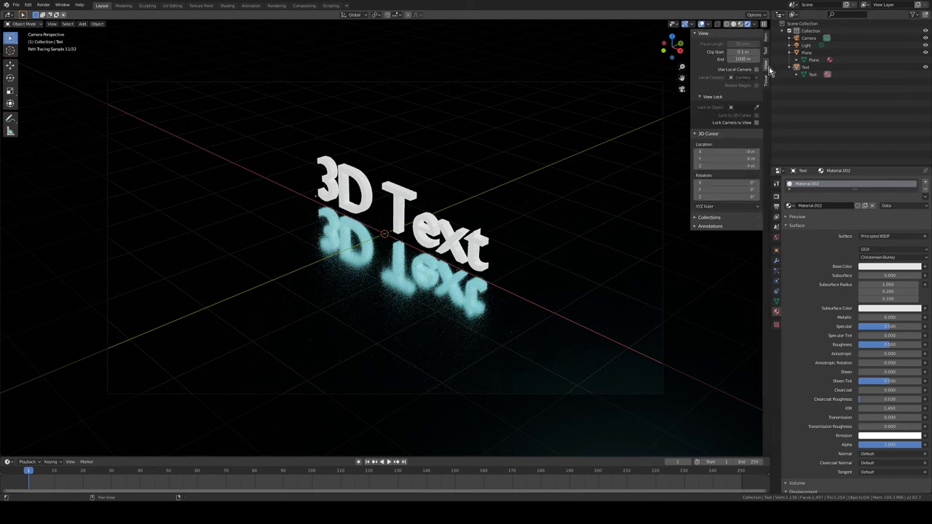
click(758, 124)
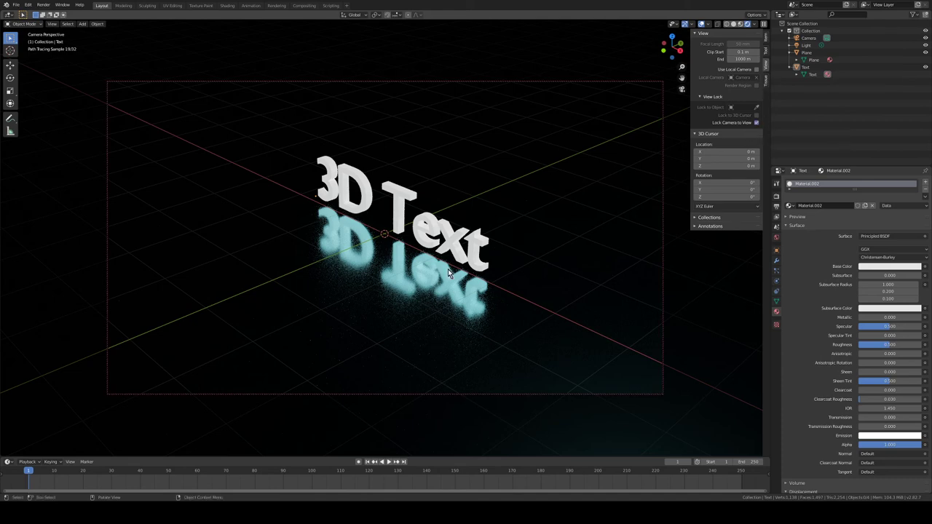
Step: Zoom and orbit the locked camera to frame the 3D Text at an angle above its reflection
middle_drag(427, 286, 425, 287)
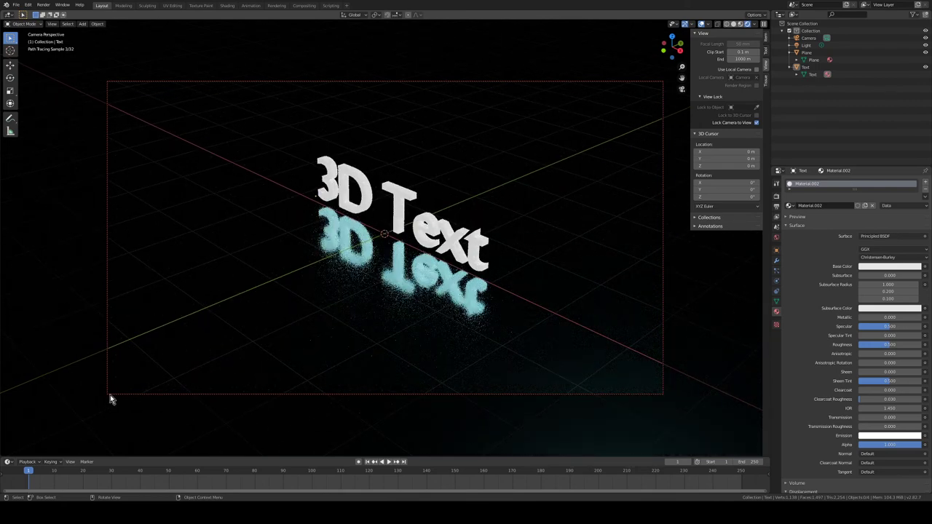
middle_drag(342, 257, 343, 257)
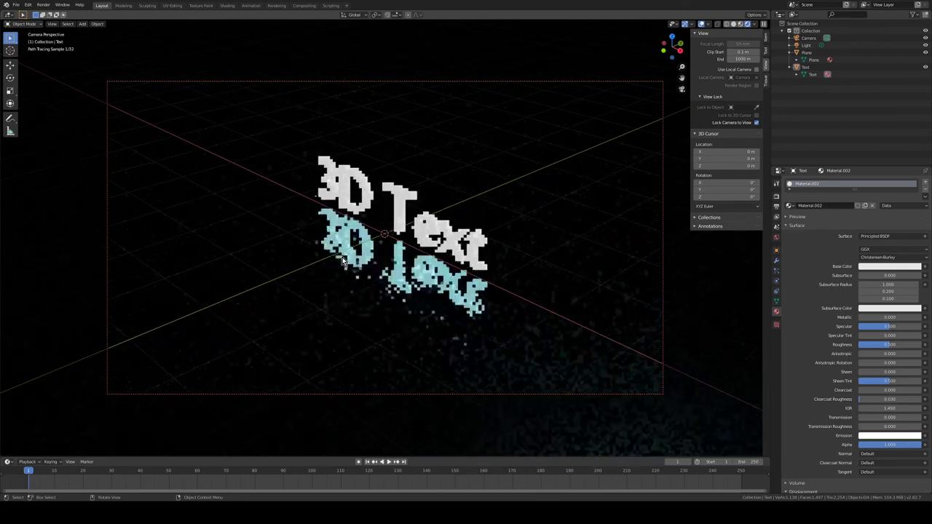
scroll(343, 260, up, 3)
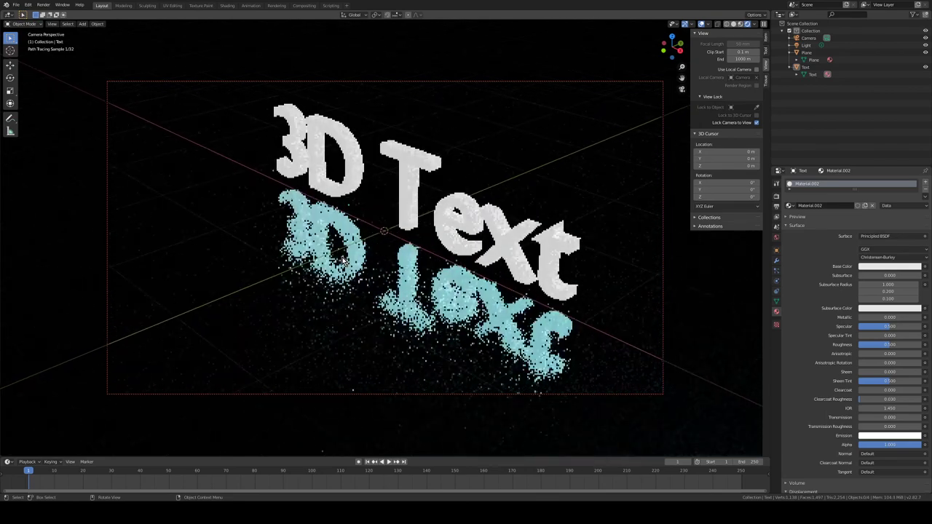
scroll(342, 260, down, 2)
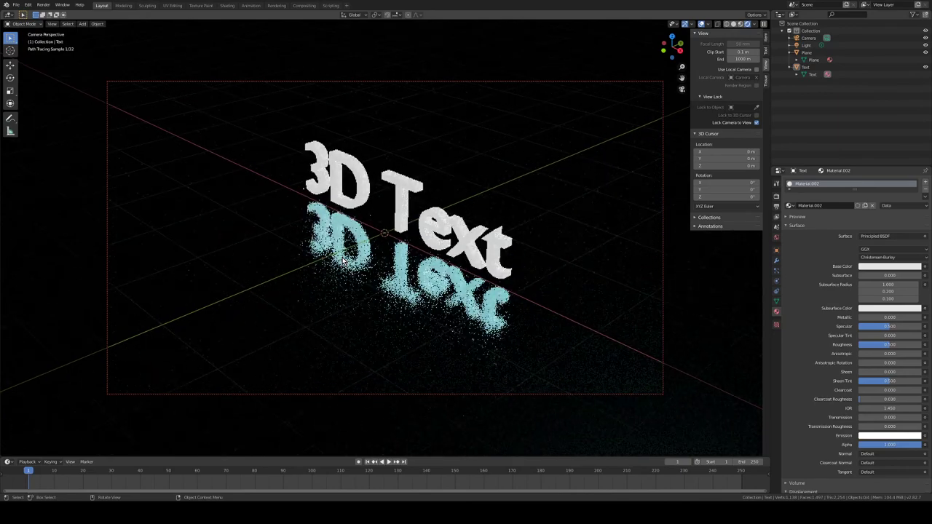
scroll(343, 261, up, 2)
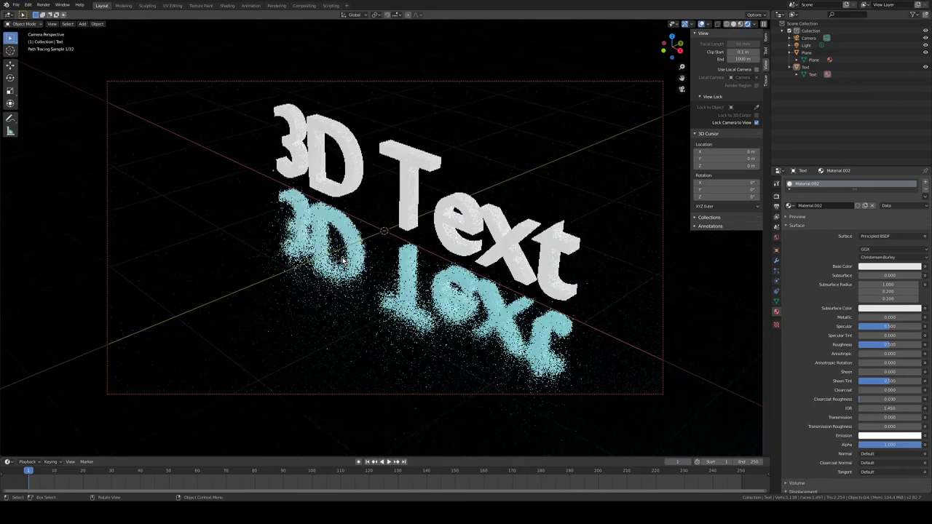
middle_drag(344, 260, 354, 255)
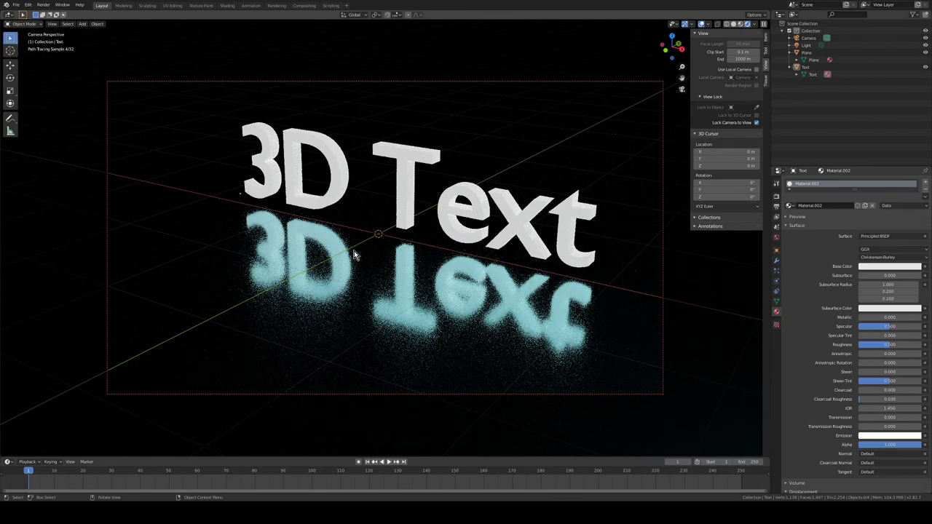
middle_drag(354, 255, 357, 246)
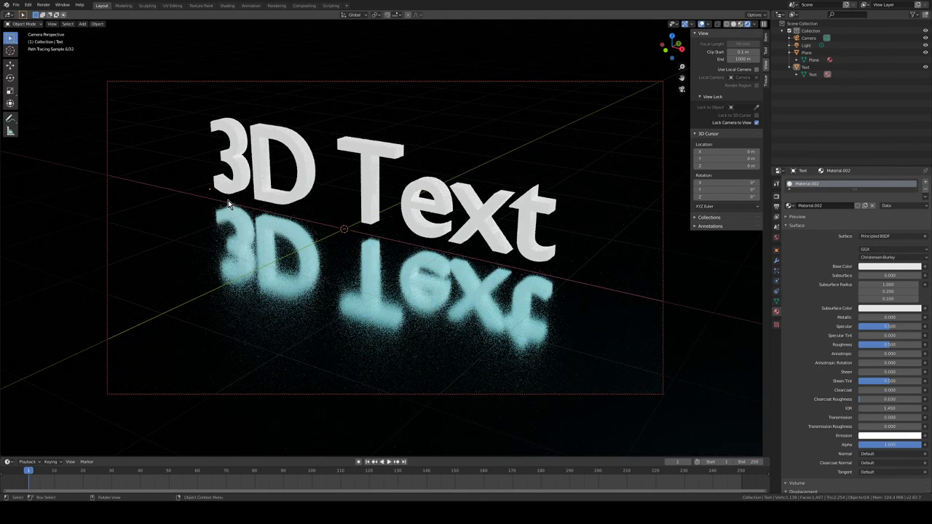
Step: Render the framed camera shot as a still image with Render Image
click(44, 6)
click(46, 13)
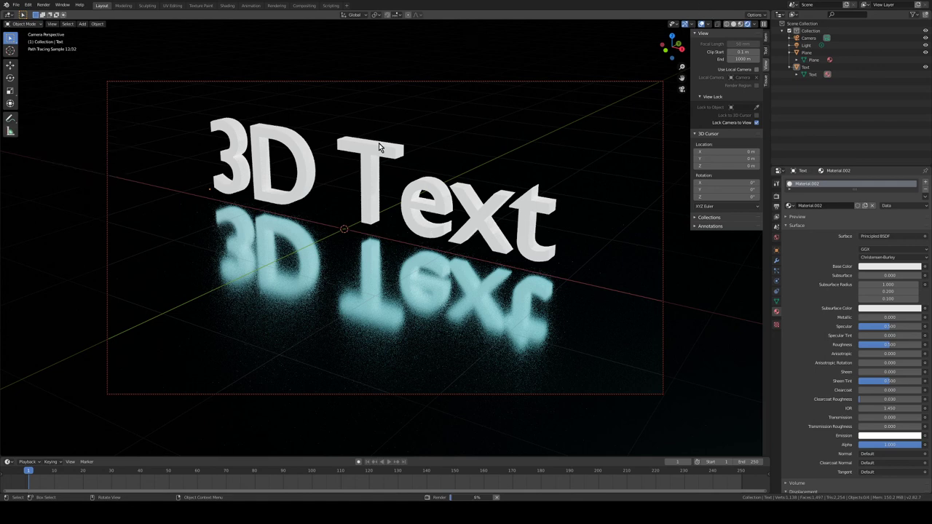
click(38, 6)
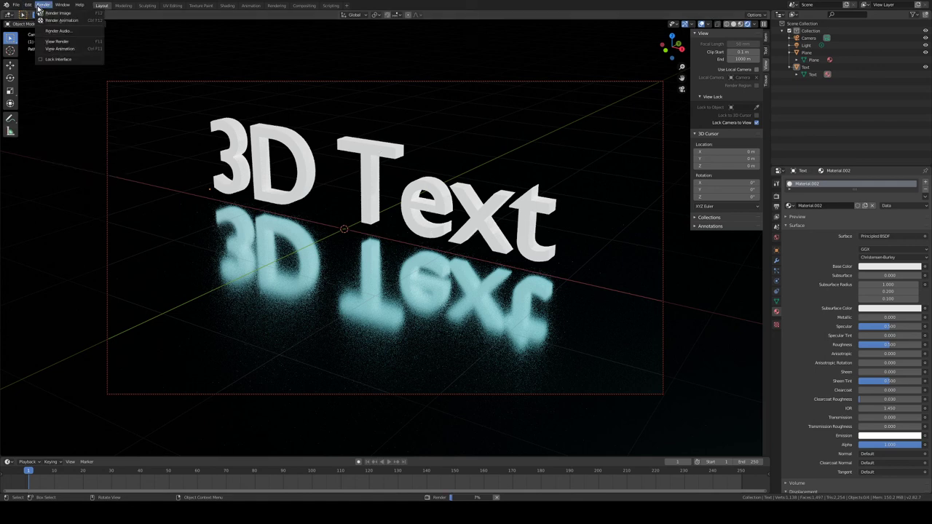